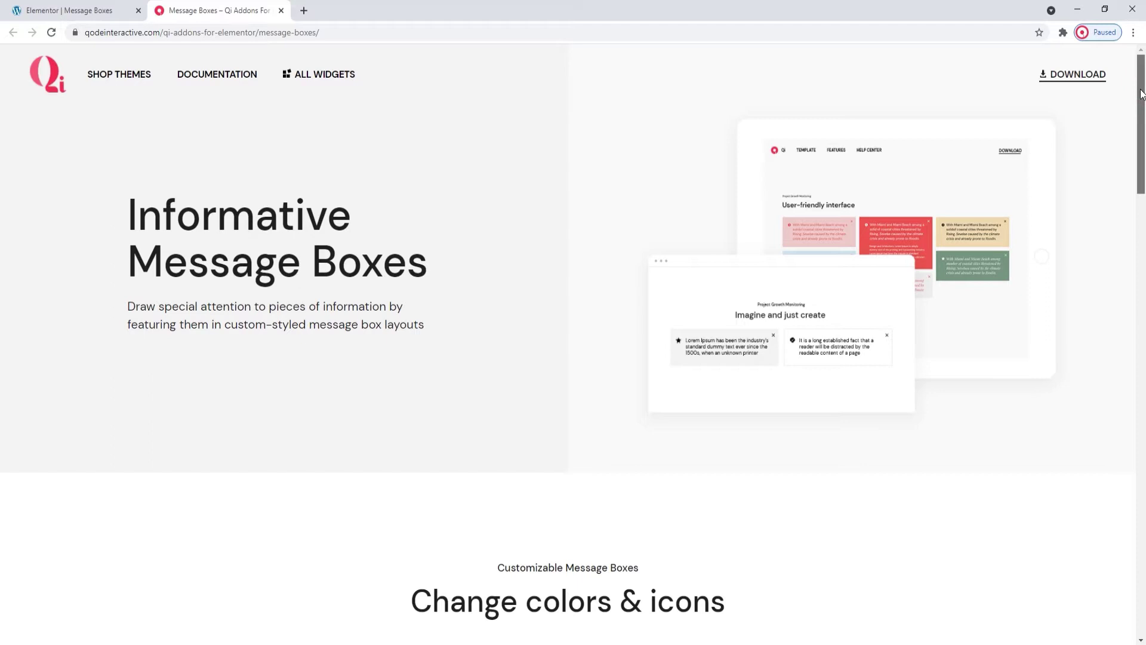
drag(1141, 94, 1145, 294)
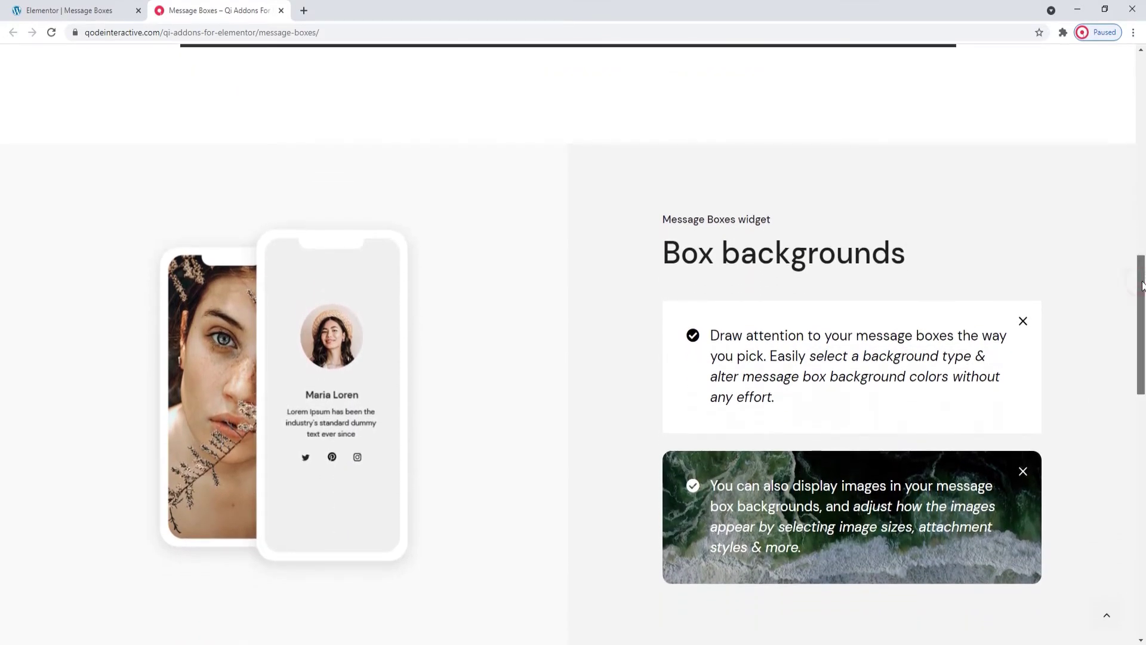
drag(1145, 288, 1145, 455)
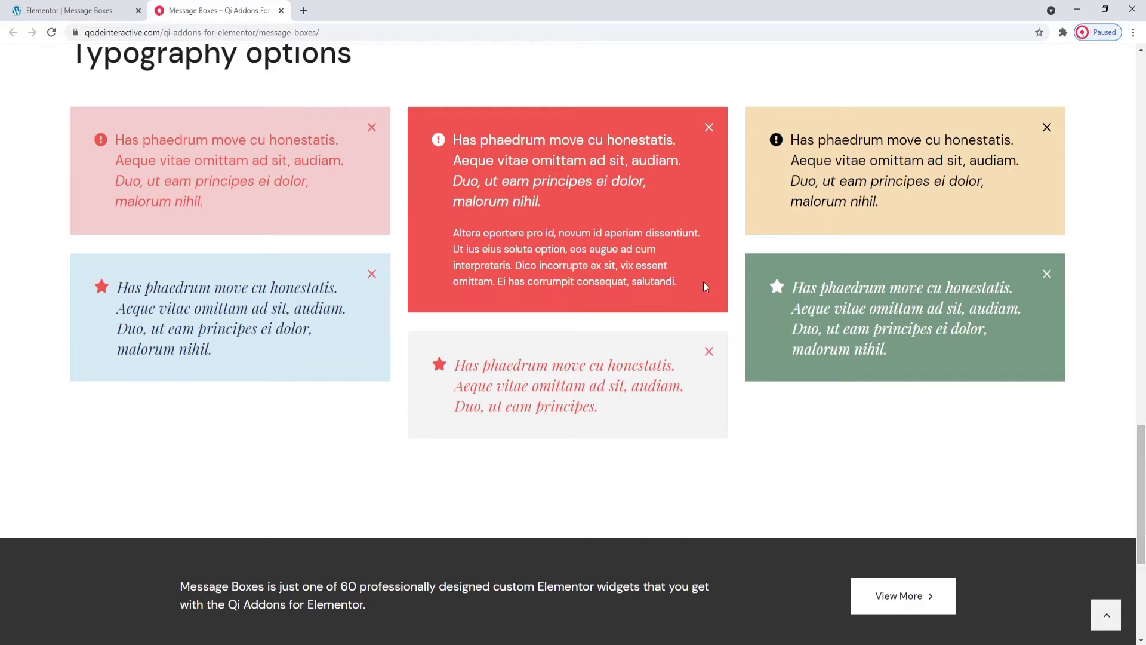
- Switch to the Elementor editor, search the widgets for "message" and add Message Boxes to the first empty section
click(123, 17)
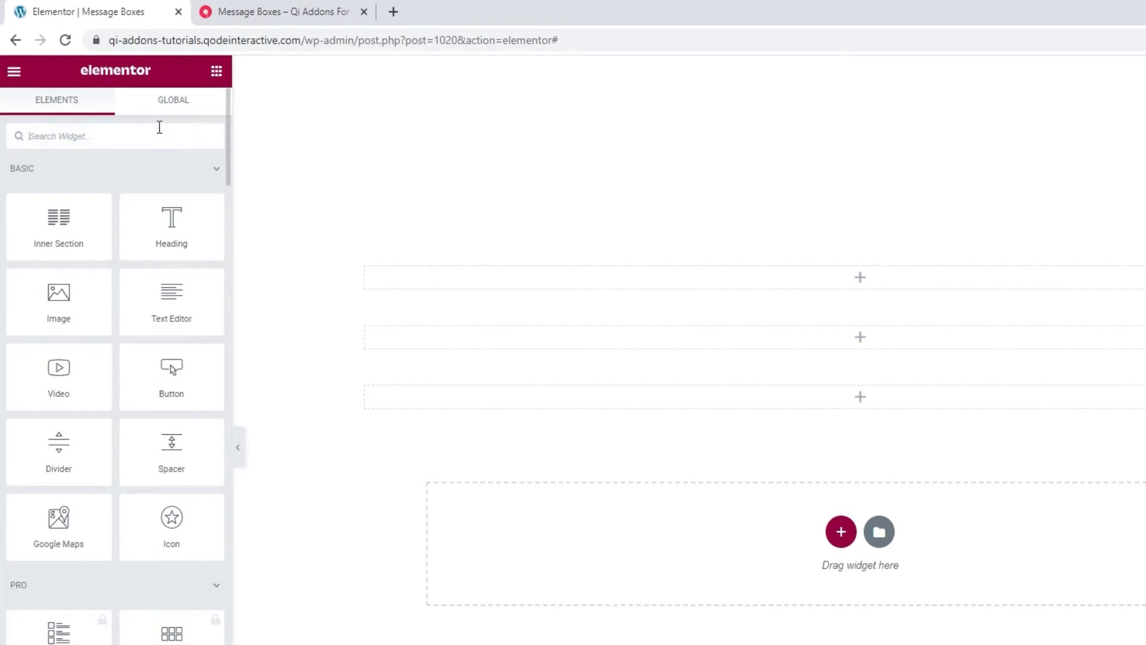
text(message)
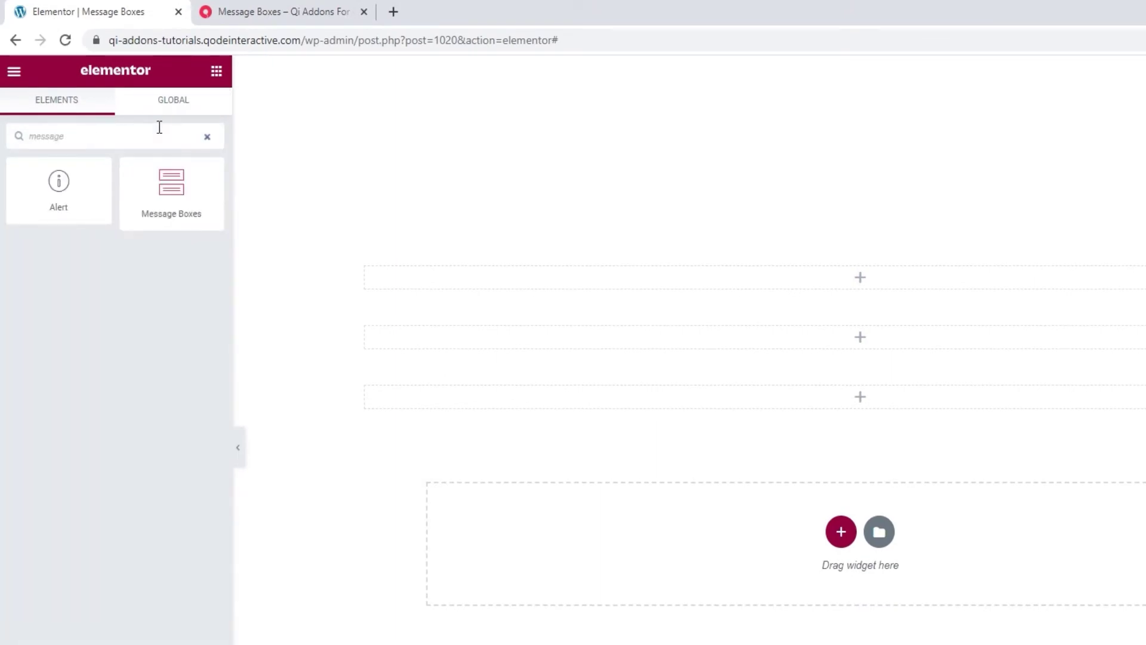
drag(173, 163, 547, 274)
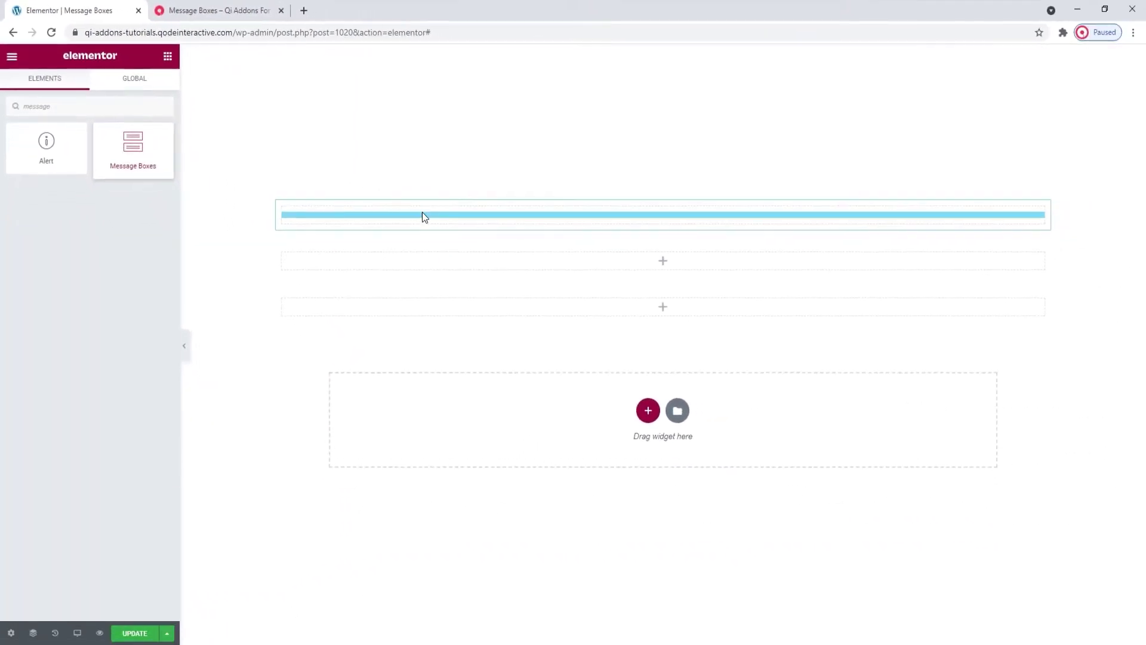
drag(422, 212, 422, 214)
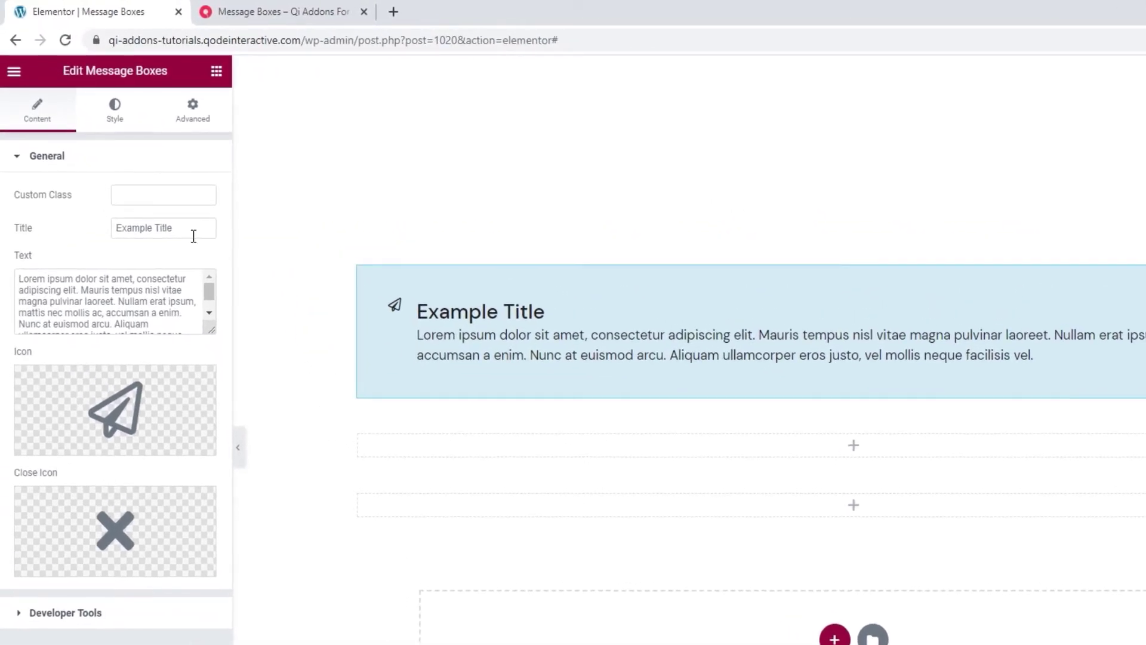
- Set the title to "Adjust the colors for backgrounds, icons, titles and text. It all takes just a couple of clicks." and clear the body text
triple_click(185, 229)
text(Adjust the colors for backgrounds, icons, titles and text. It all takes just a couple of clicks.)
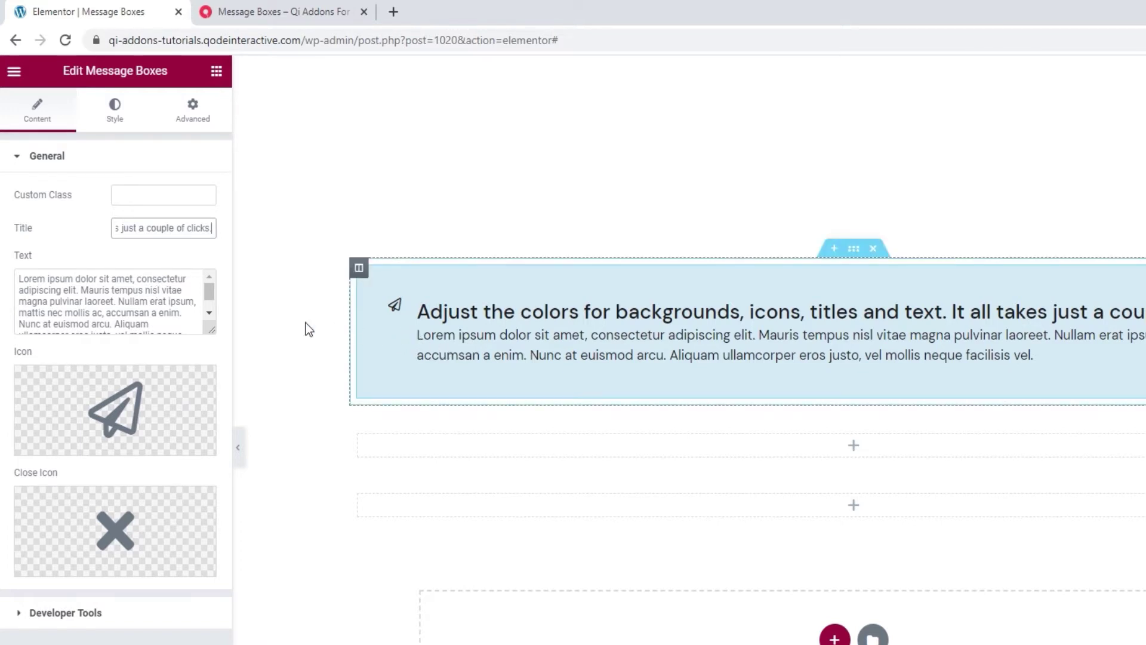
triple_click(154, 303)
key(BackSpace)
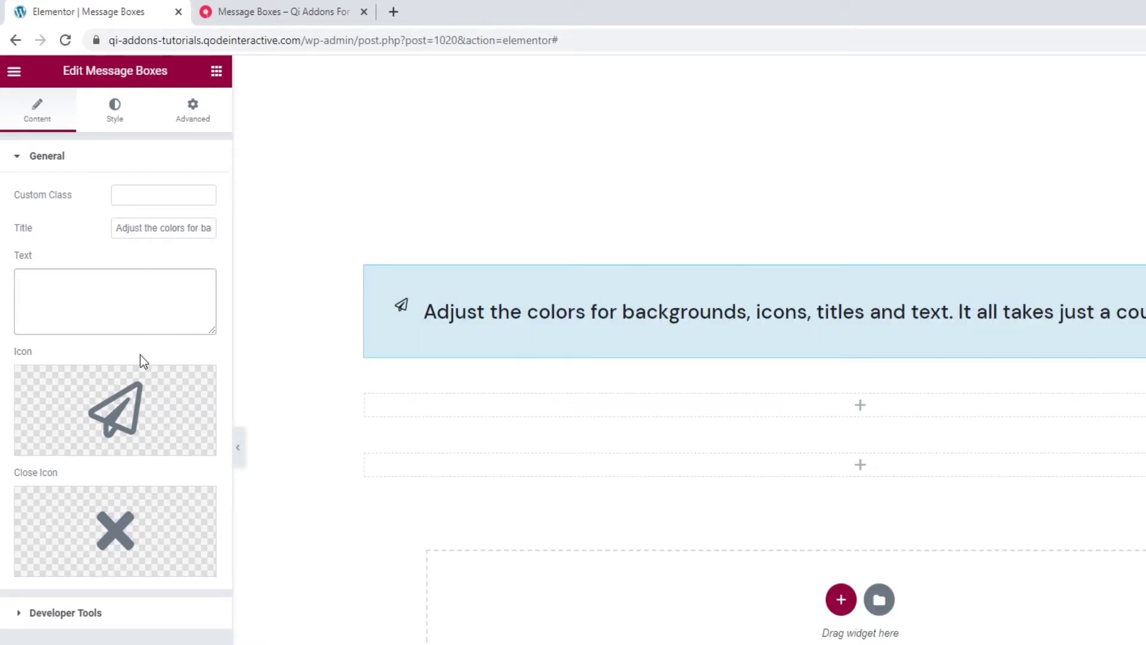
- Replace the message box's paper plane icon with the outlined bookmark from the icon library
mouse_move(128, 385)
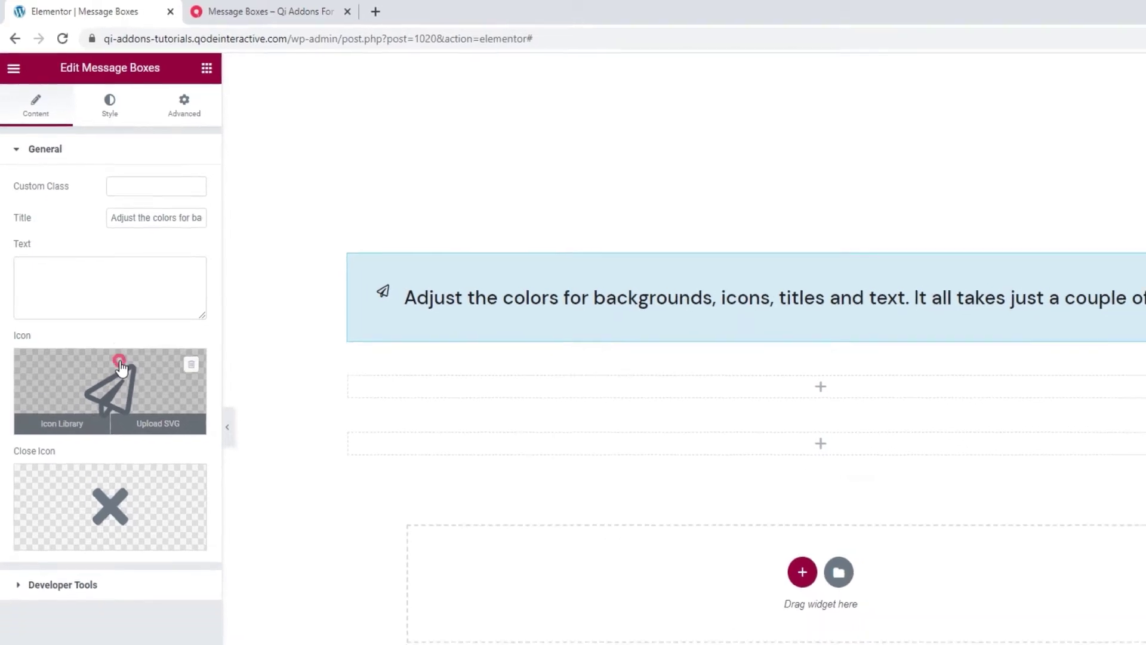
click(127, 385)
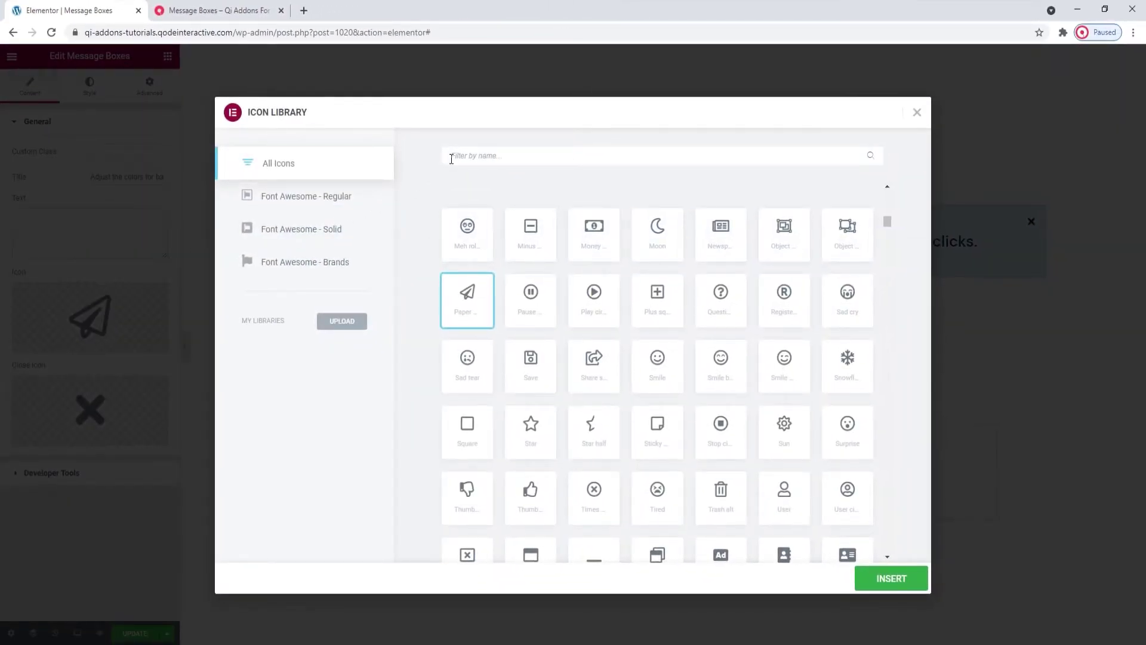
click(451, 157)
text(bookmark)
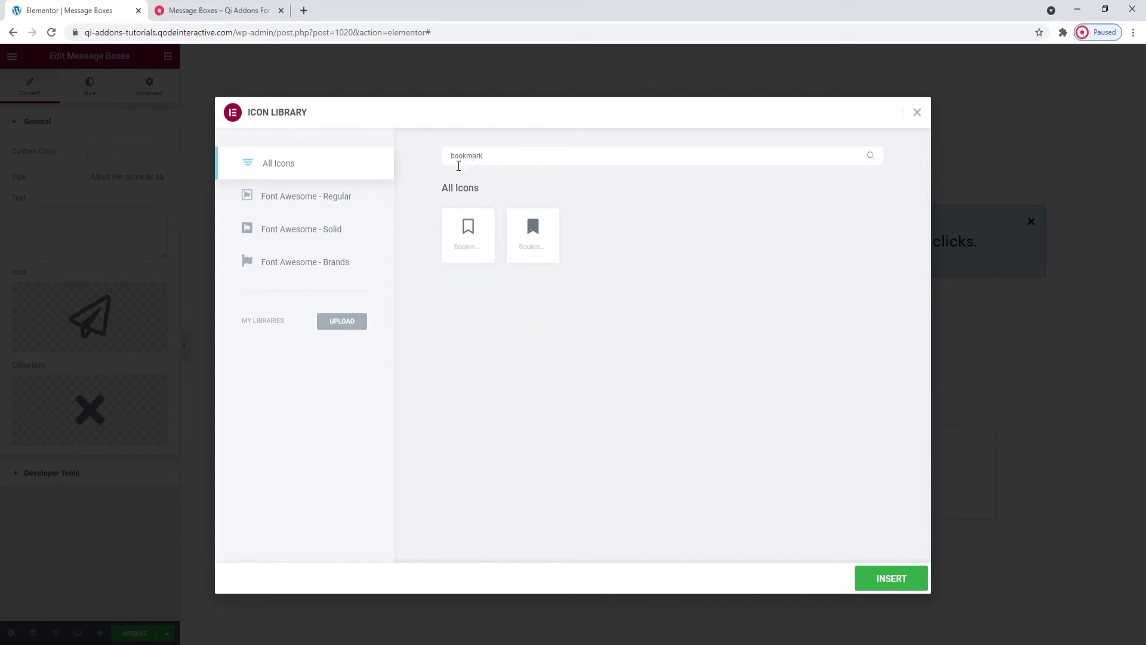
click(476, 220)
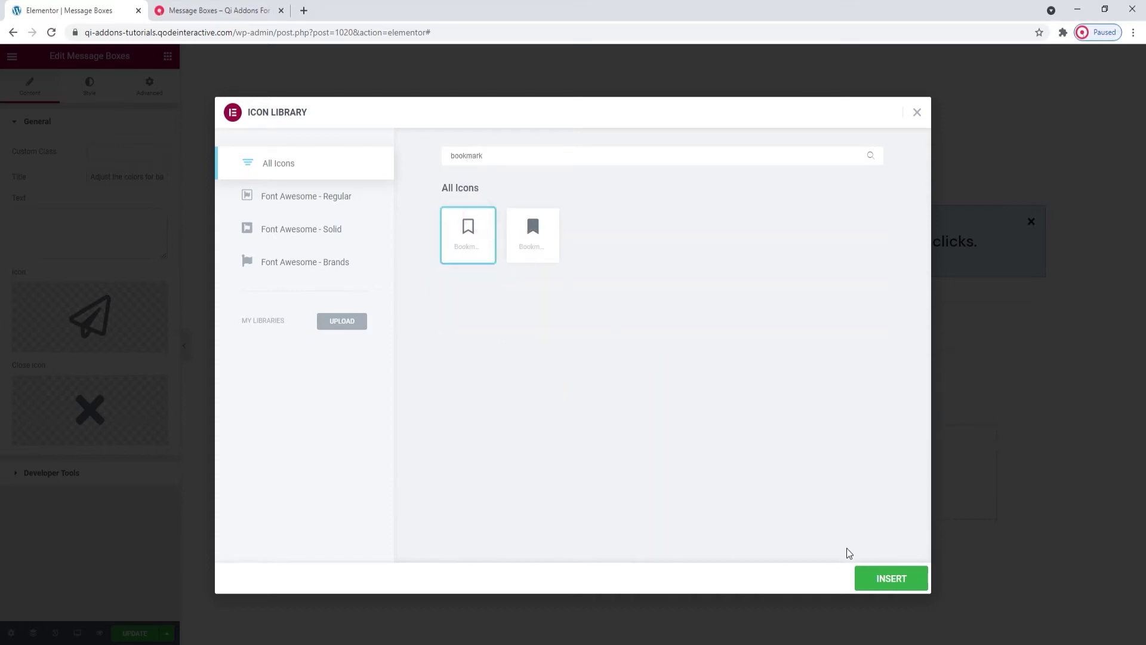
click(877, 570)
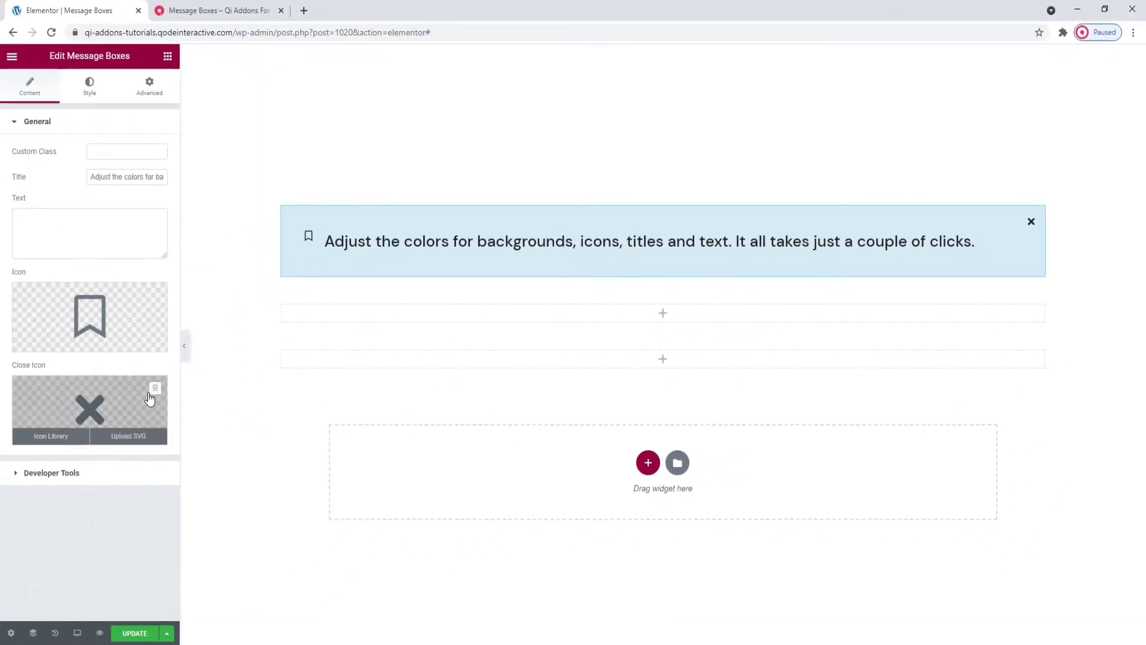
- Remove the default close icon and insert message-boxes-close.svg from the media library in its place
click(154, 389)
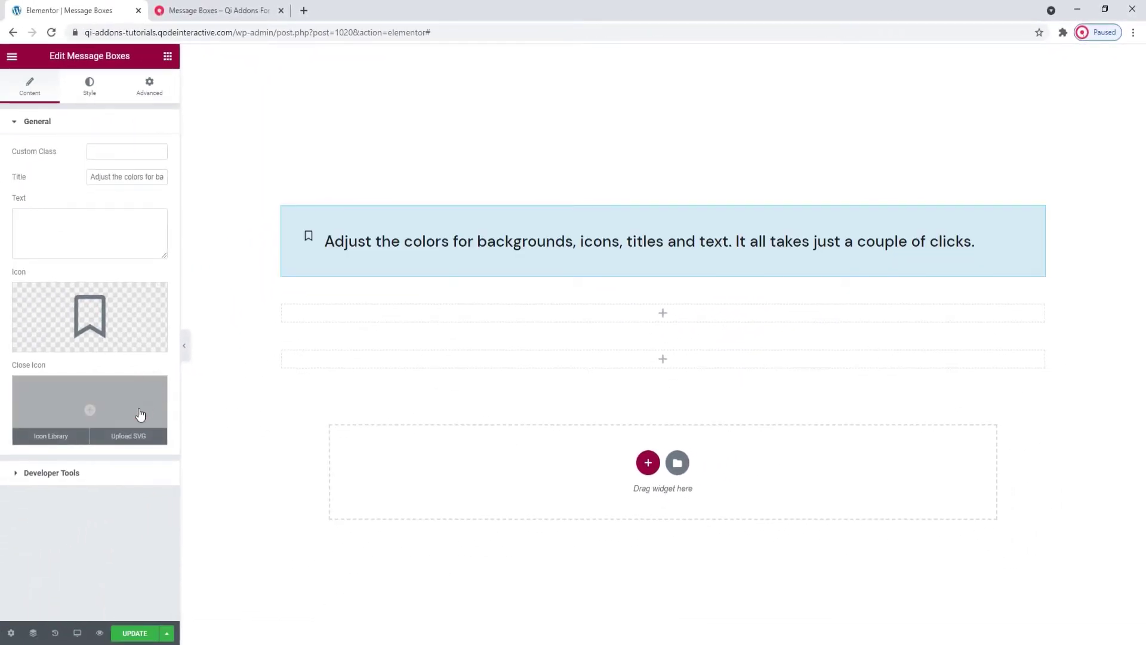
click(132, 435)
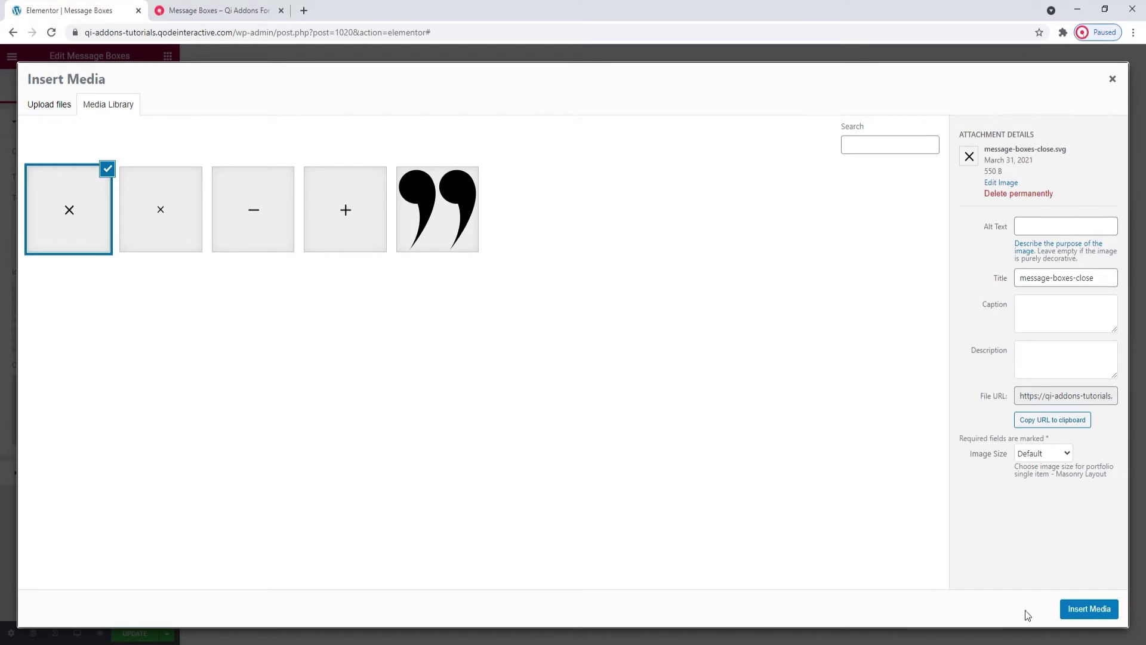
click(1069, 608)
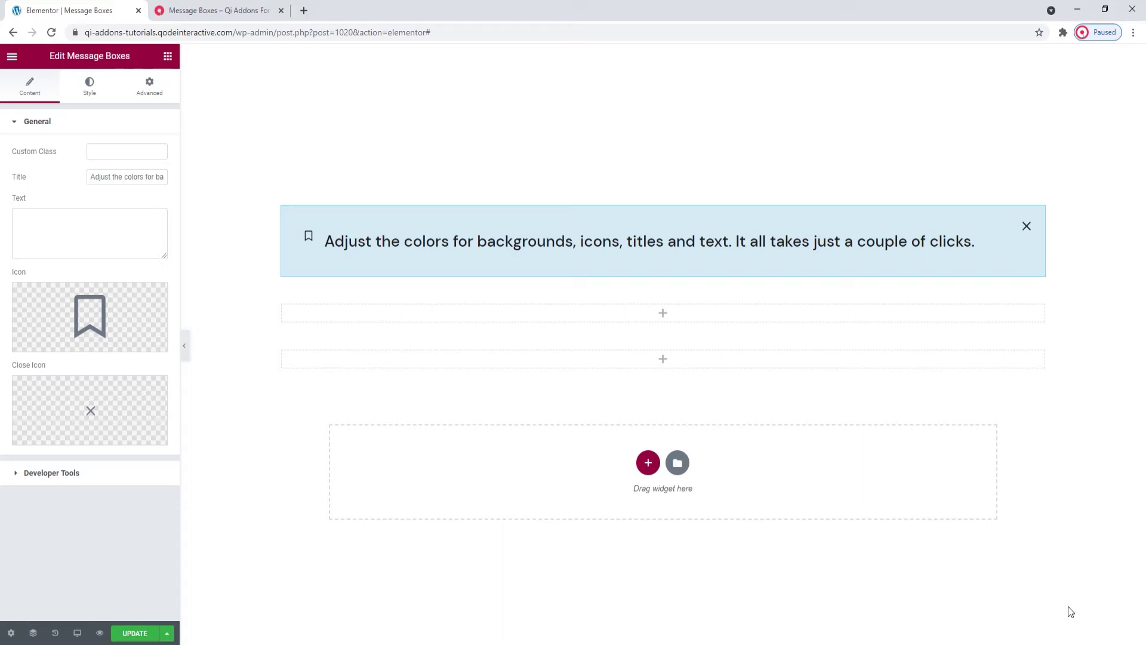
- Try showing the widget's shortcode snippet in the developer options and set the option back to No
click(138, 483)
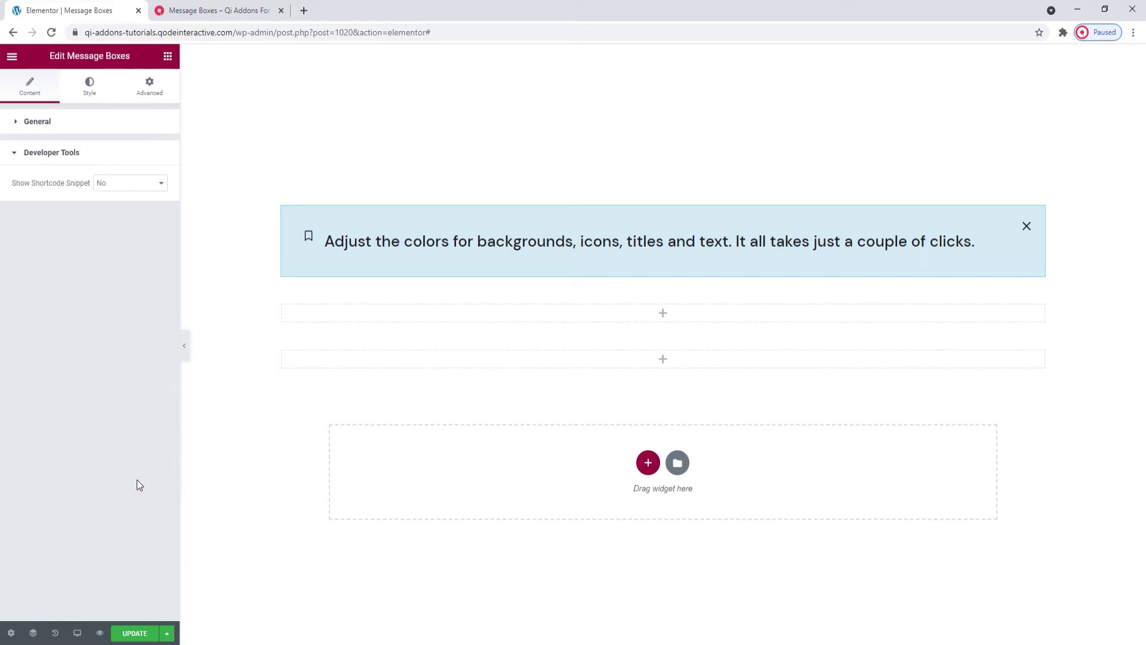
click(127, 188)
click(127, 203)
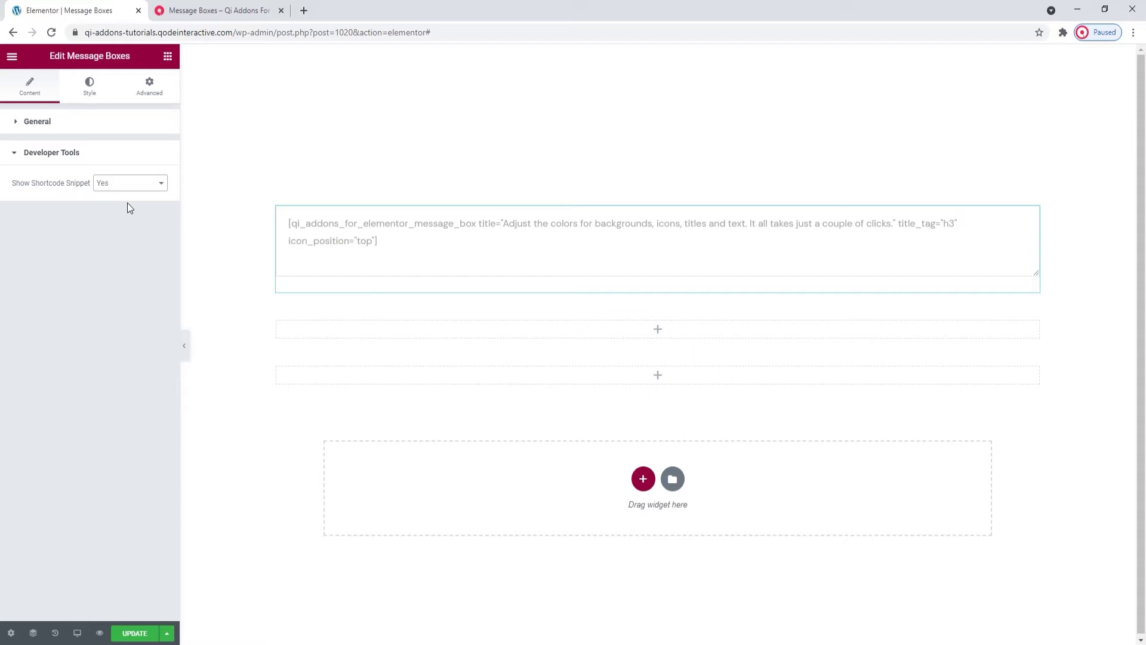
click(120, 185)
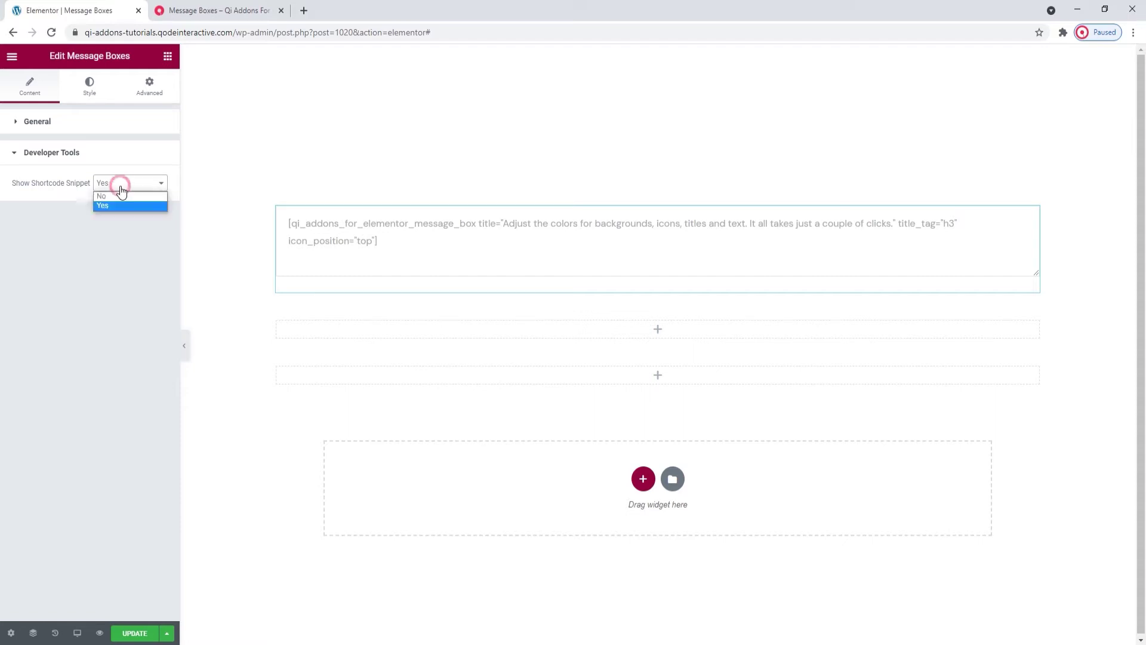
click(124, 192)
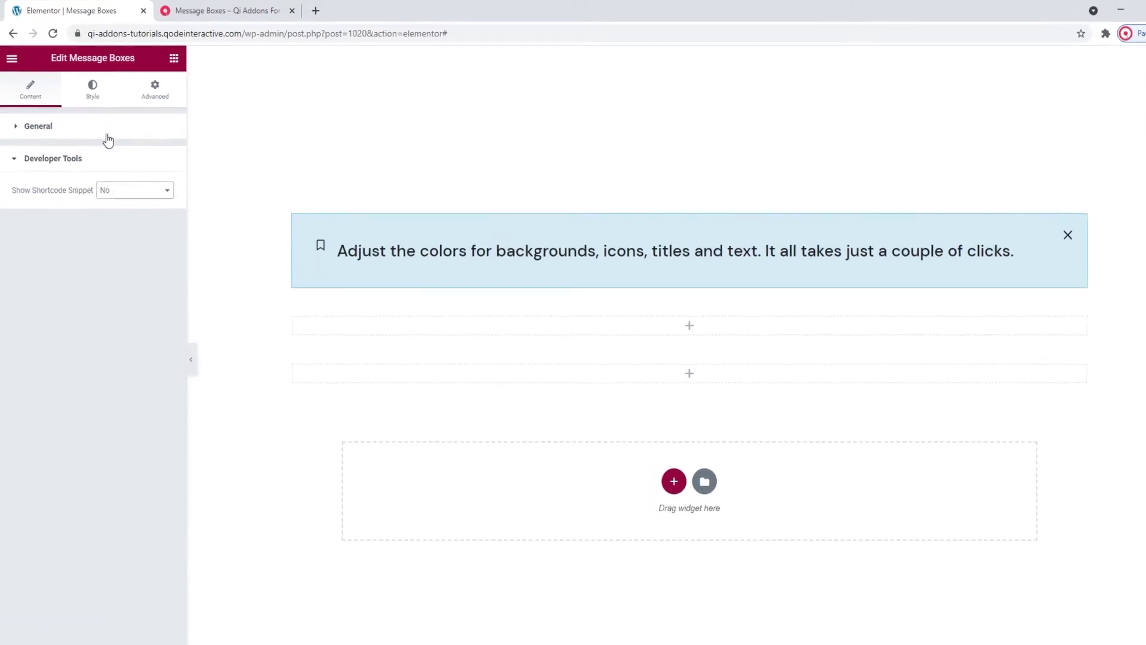
- Set the message box's title tag to H4 in the style settings
click(95, 100)
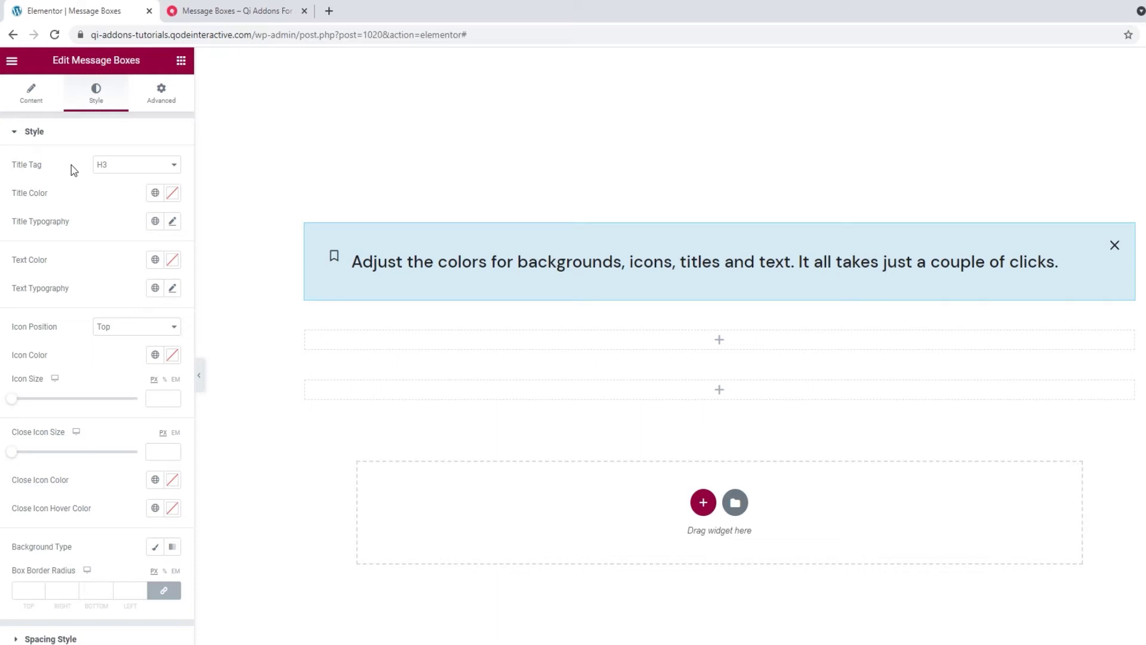
click(123, 168)
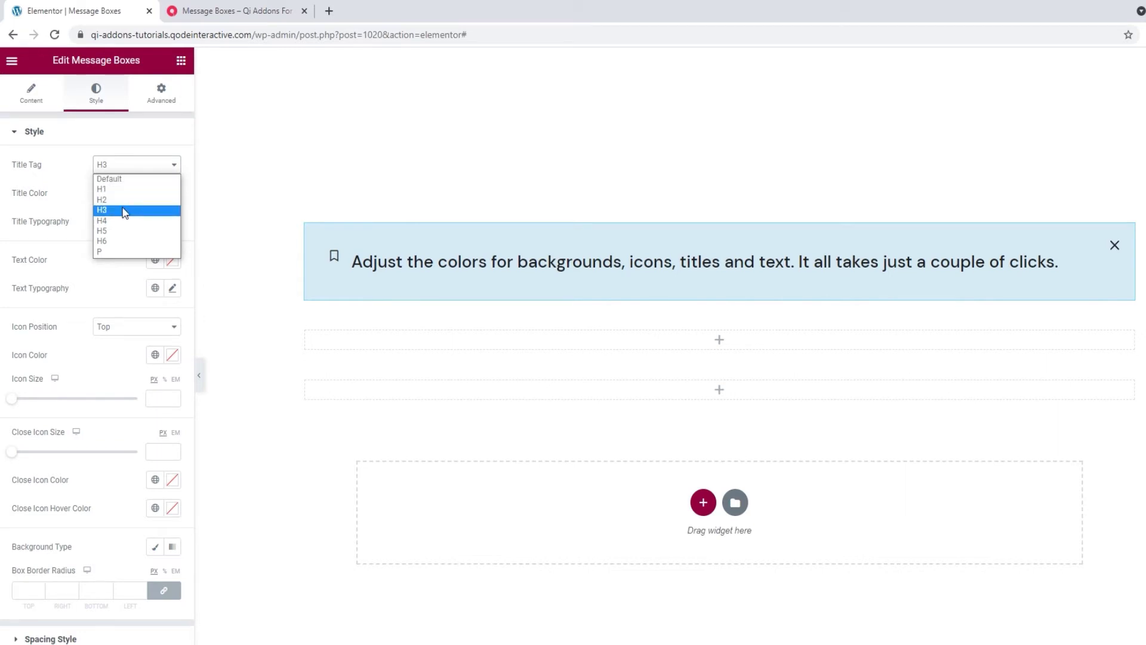
click(124, 222)
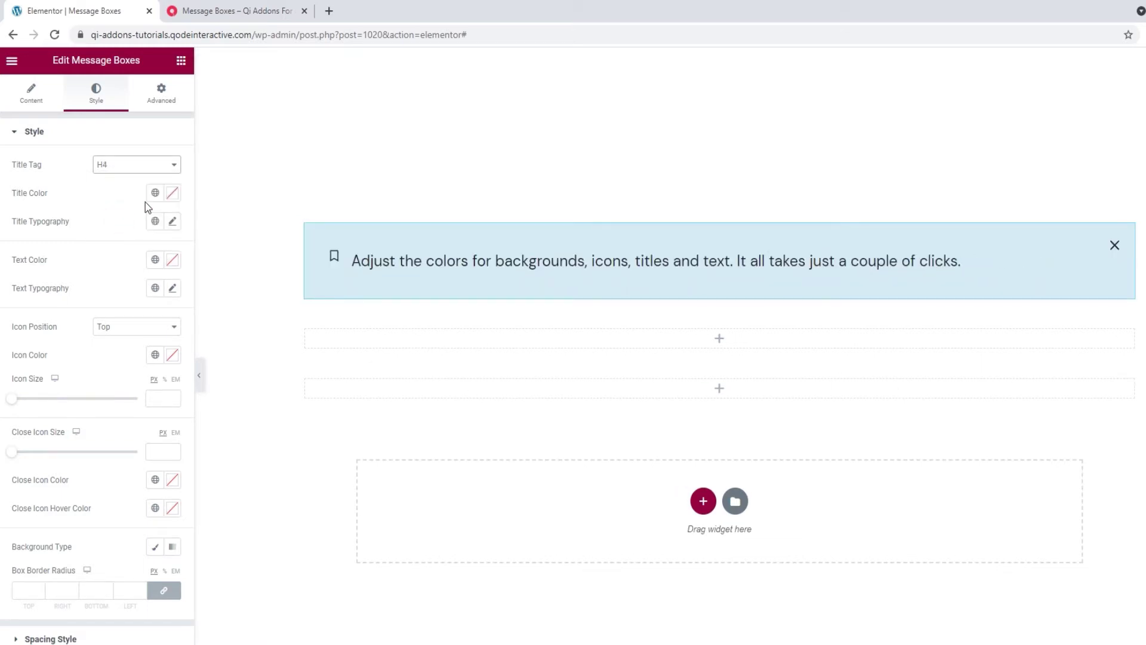
- Try #AA2020 as the title color and reset it to the default
click(172, 193)
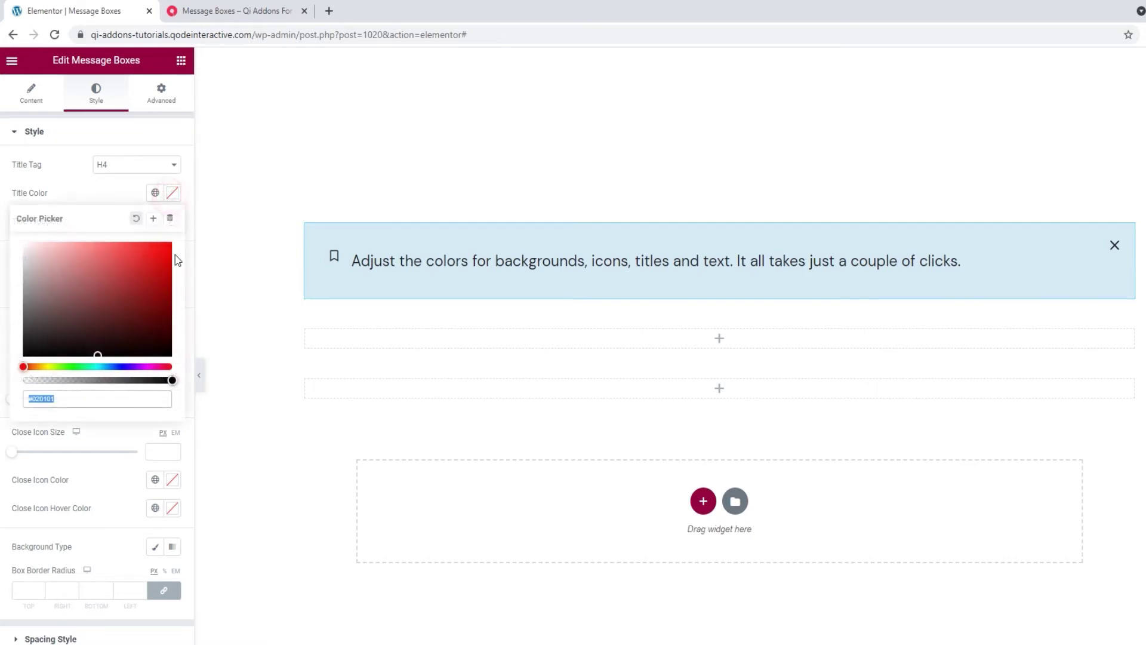
text(#AA2020)
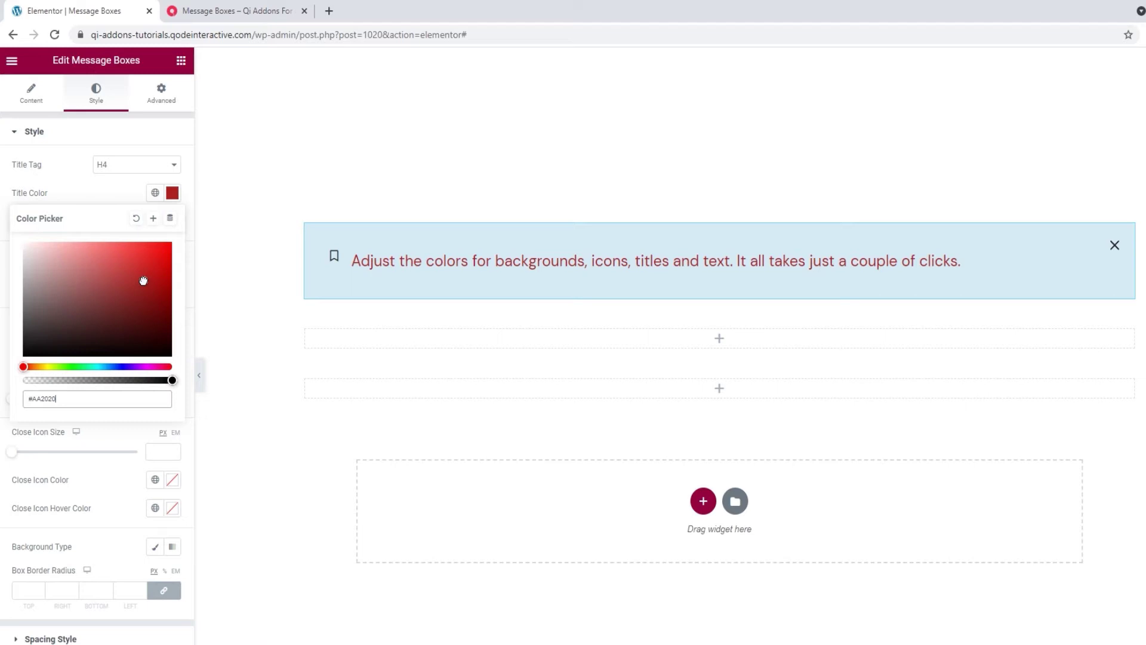
click(136, 218)
click(129, 195)
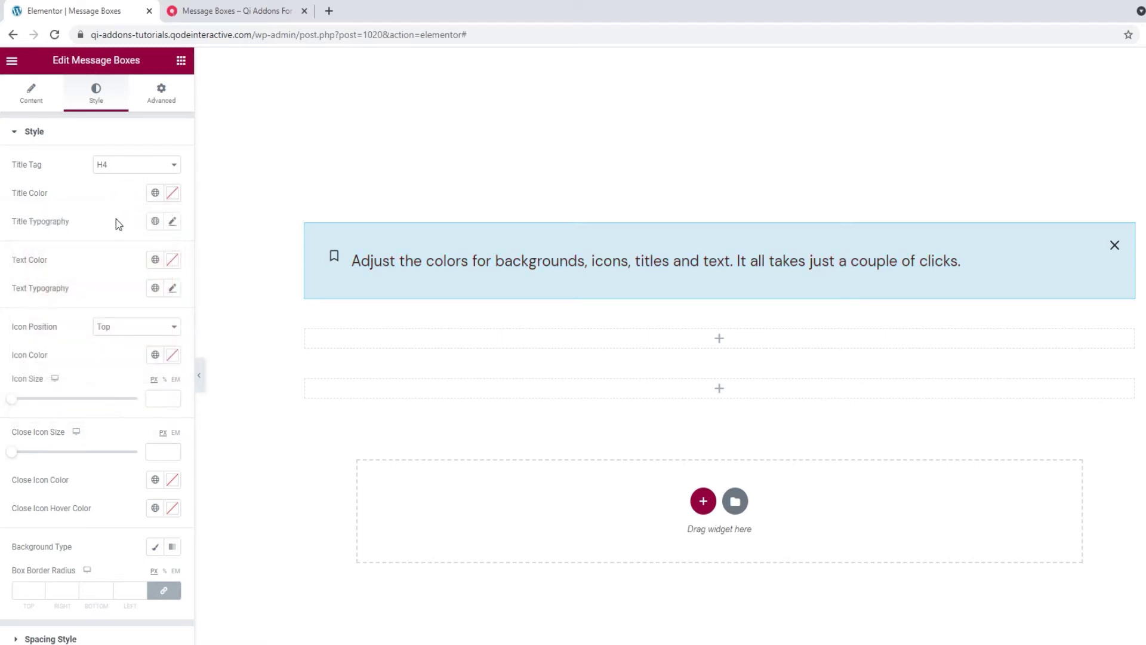
- Browse the font families in the title typography, keeping Default, and set the font size to 21 px
click(172, 222)
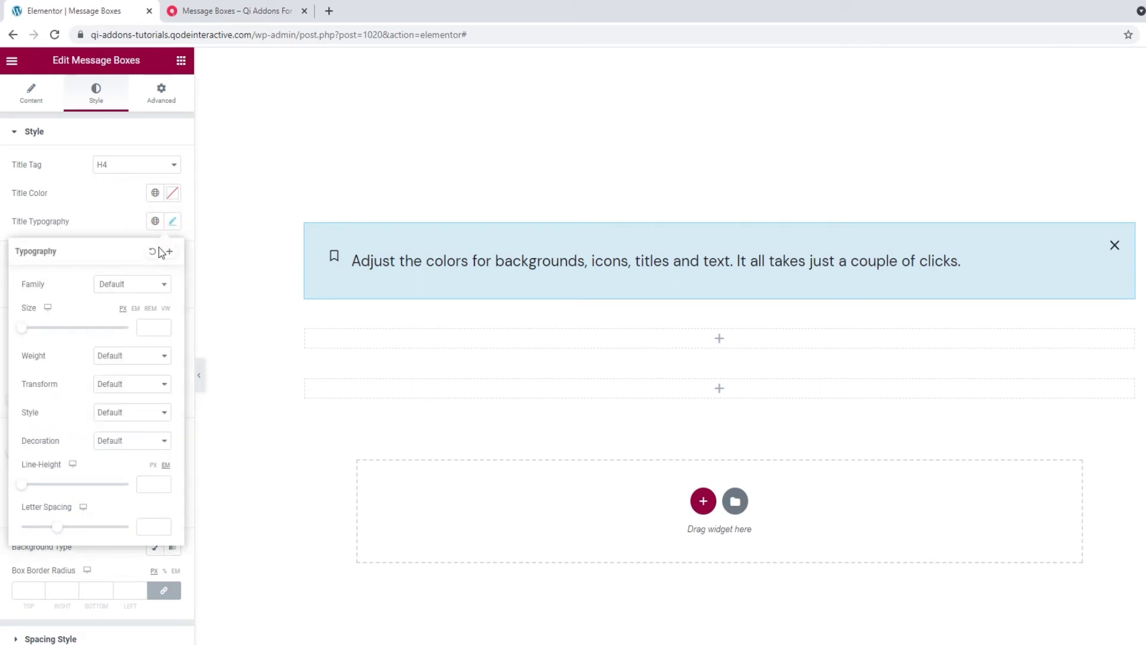
click(147, 287)
scroll(153, 355, down, 1)
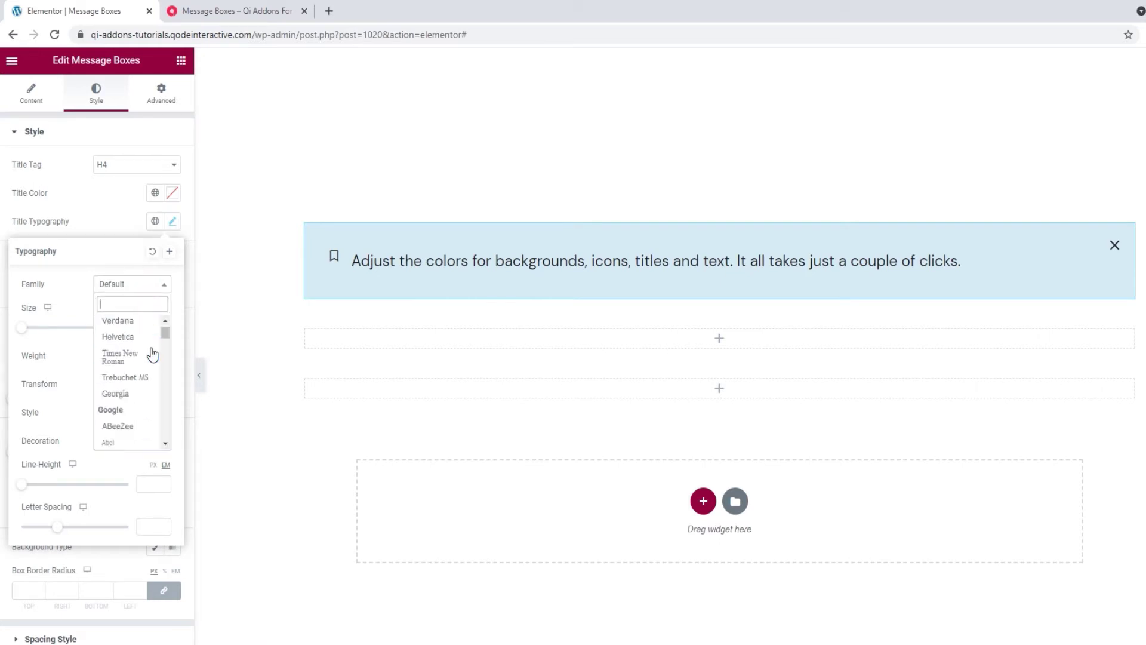
click(138, 293)
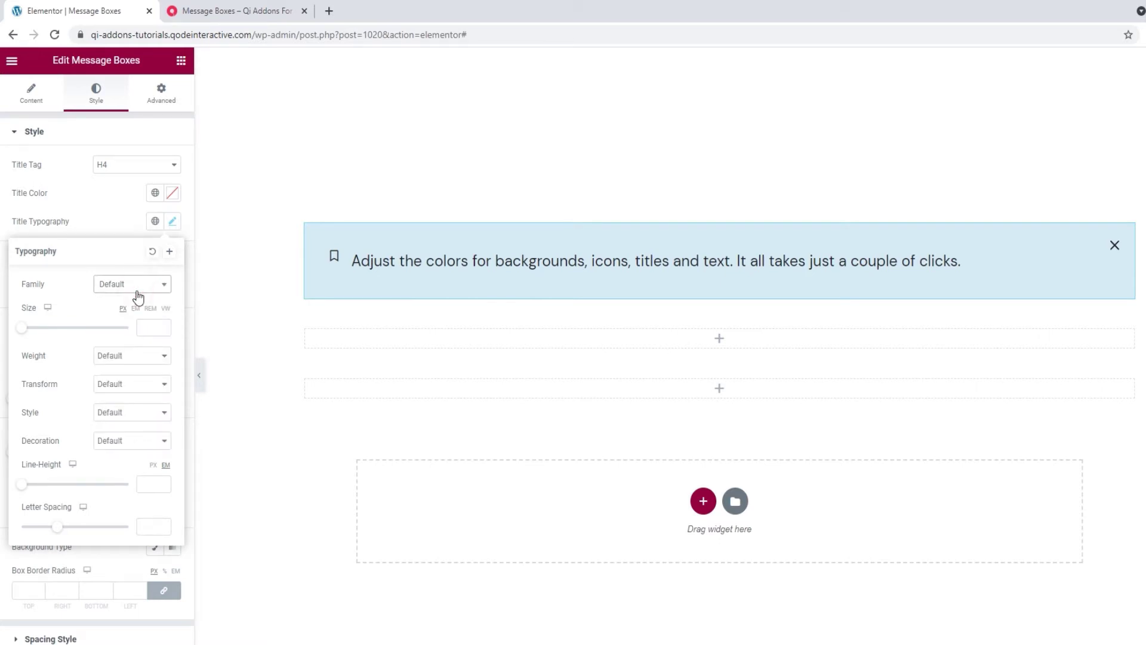
click(150, 323)
text(21)
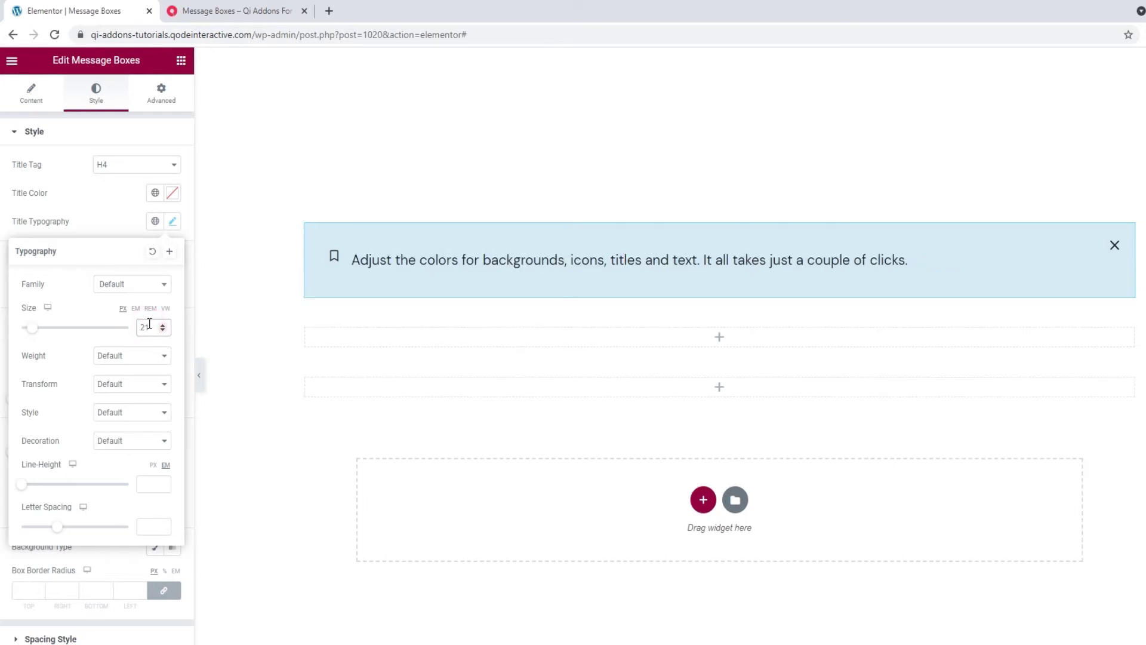
- Try a title font weight of 600 and return the weight to Default
click(149, 357)
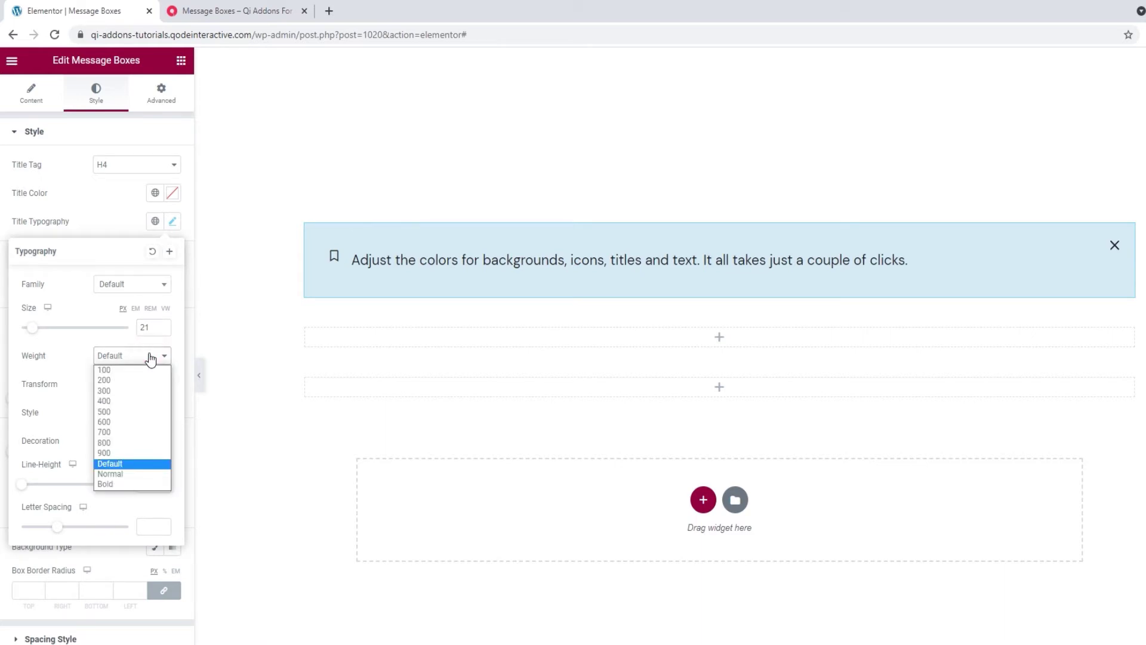
click(145, 422)
click(127, 357)
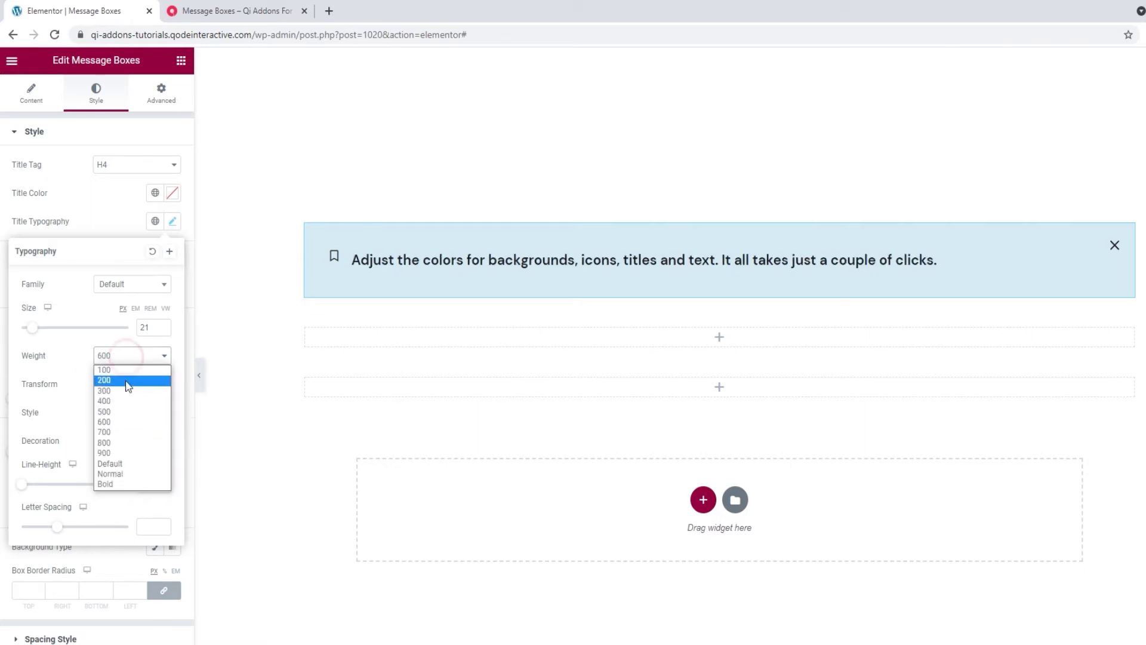
click(140, 464)
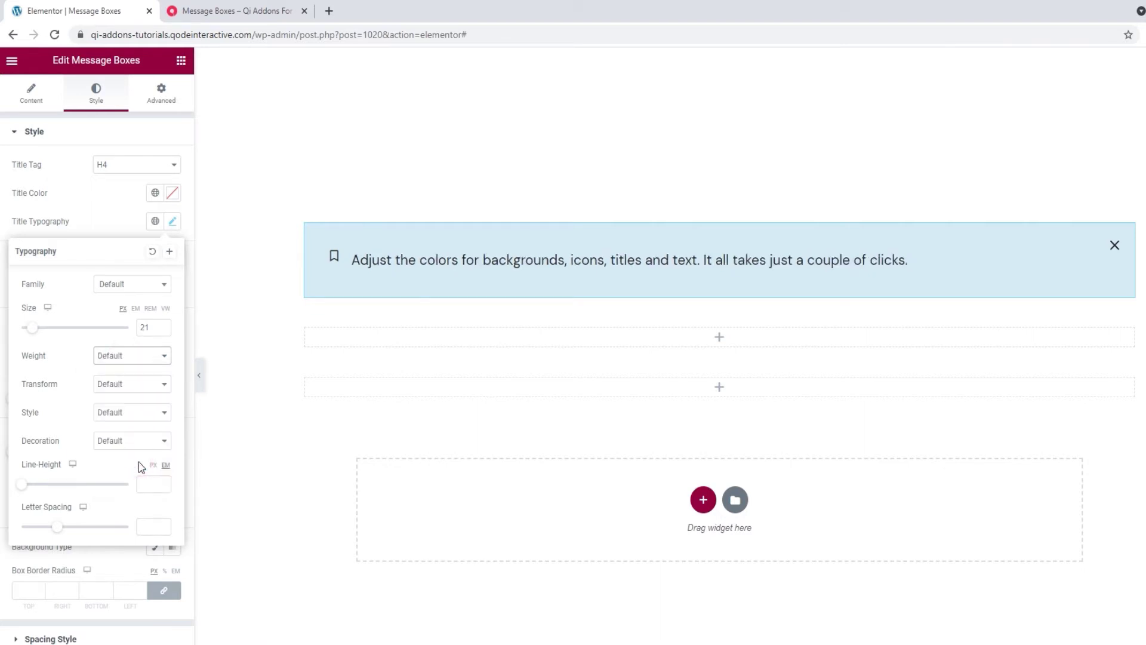
- Try the Uppercase, Lowercase, Capitalize and Normal transforms on the title text and return Transform to Default
click(144, 387)
click(147, 406)
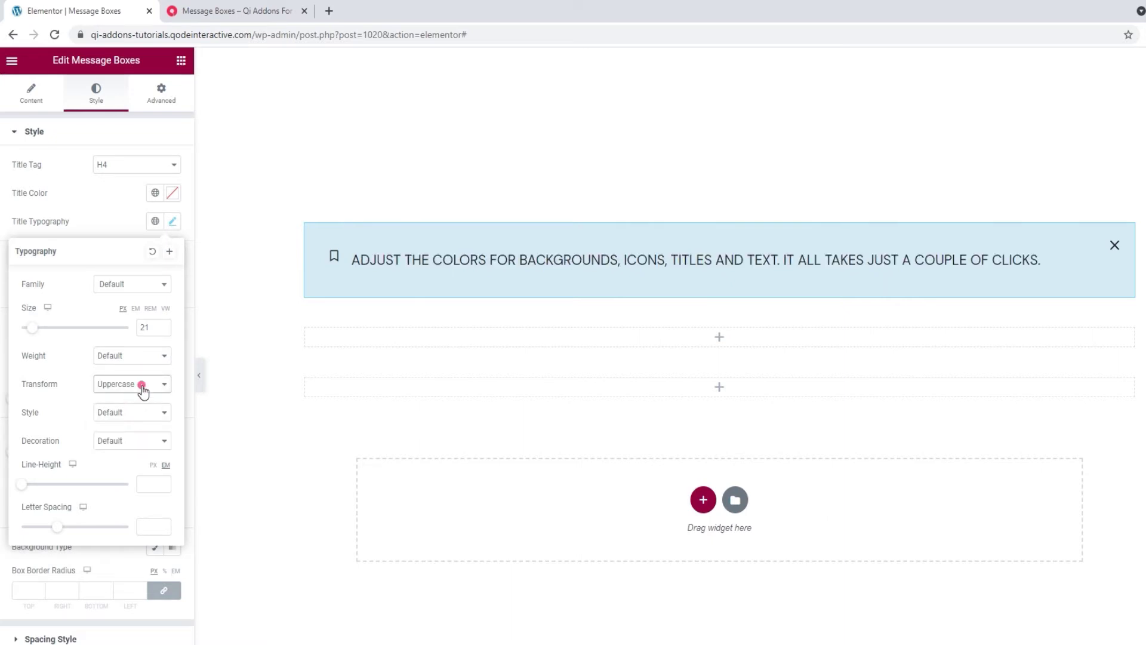
click(143, 386)
click(146, 417)
click(144, 388)
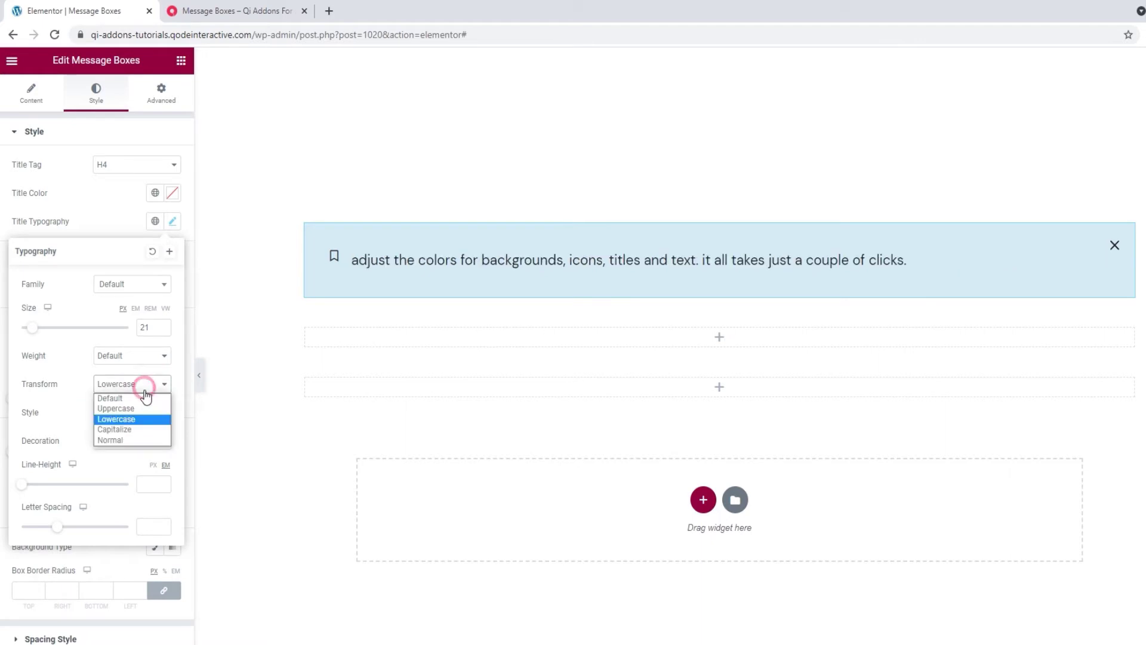
click(149, 427)
click(144, 396)
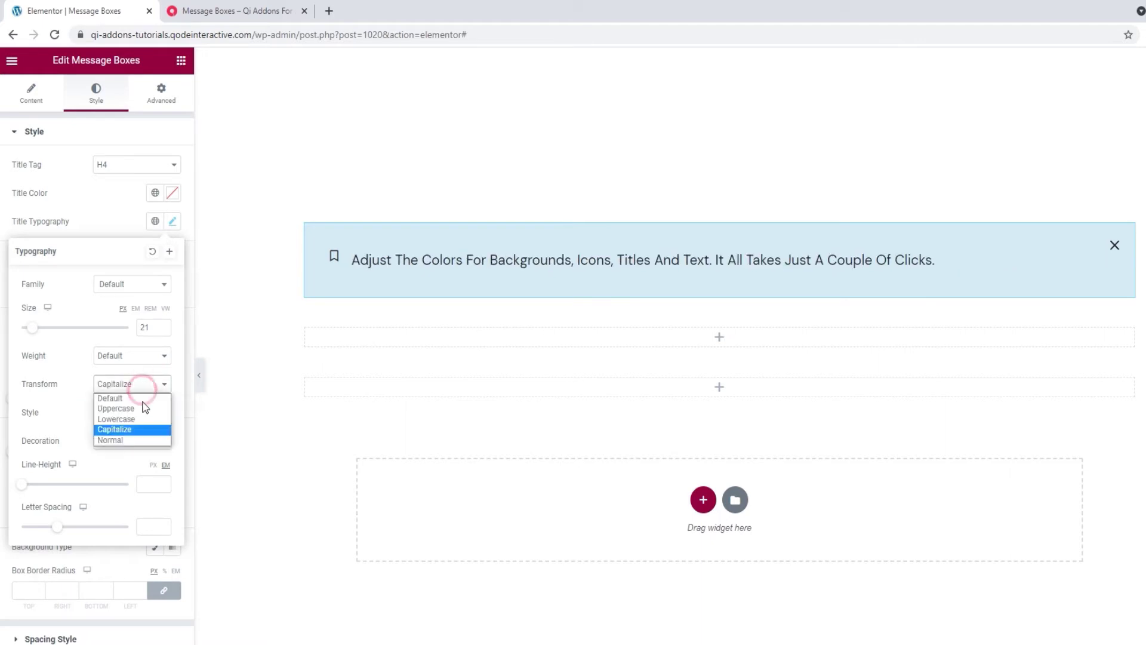
click(146, 438)
click(143, 386)
click(142, 399)
- Try the Normal, Italic and Oblique font styles on the title and return Style to Default
click(143, 412)
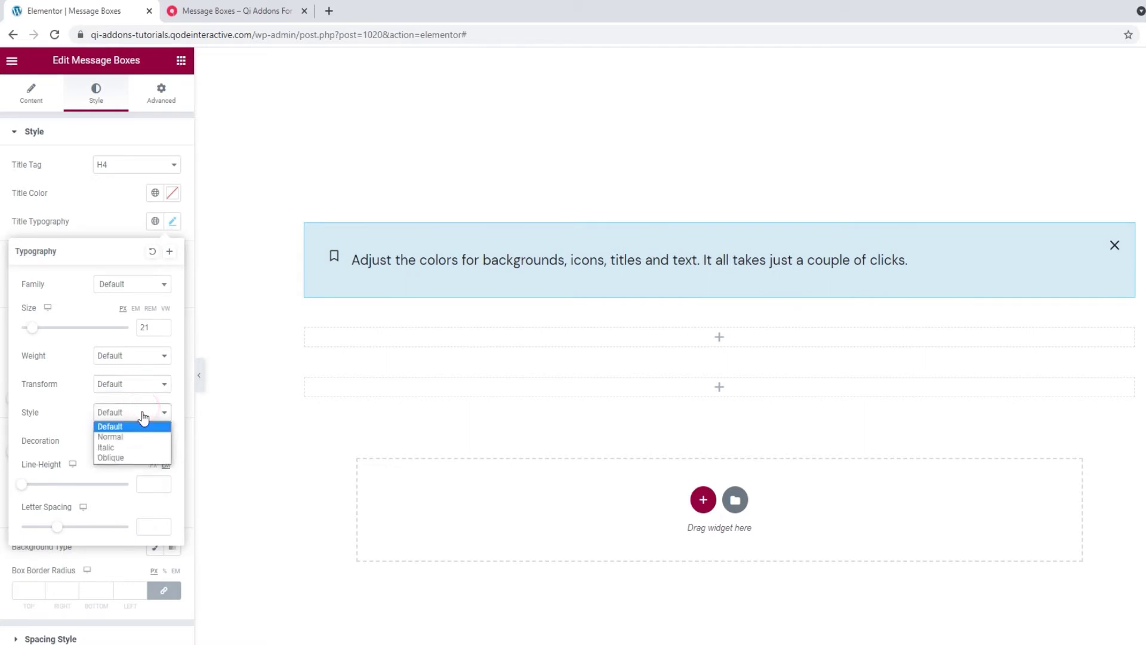
click(144, 437)
click(143, 411)
click(144, 448)
click(141, 413)
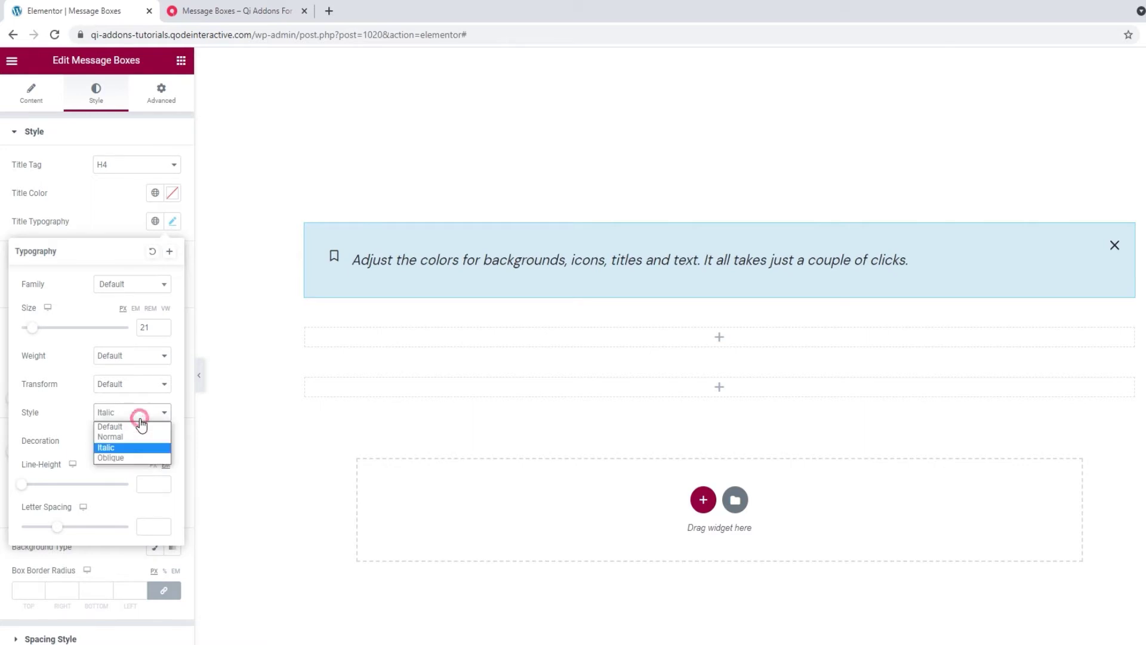
click(144, 458)
click(140, 413)
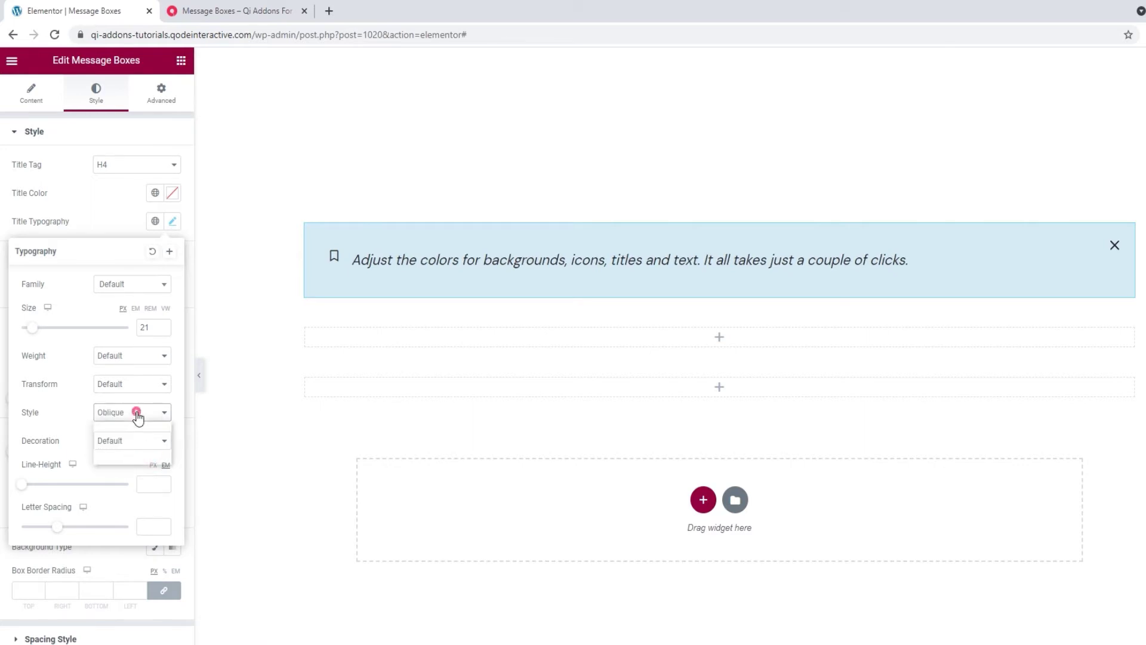
click(137, 422)
- Try the Underline, Overline, Line Through and None decorations on the title and return Decoration to Default
click(137, 440)
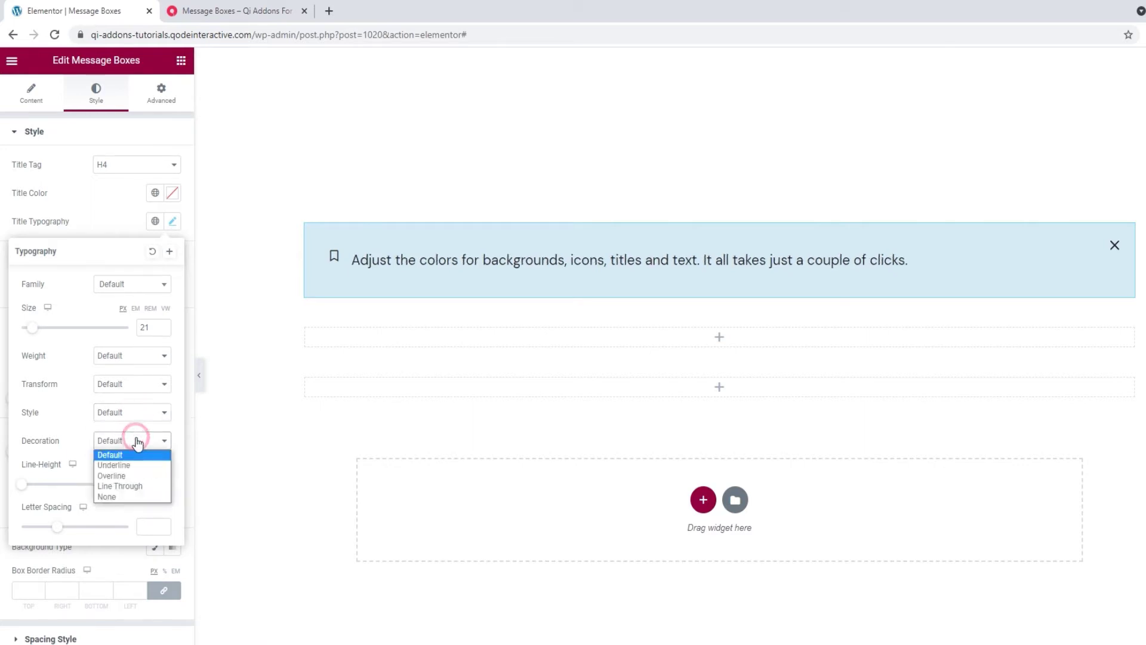
click(144, 463)
click(142, 445)
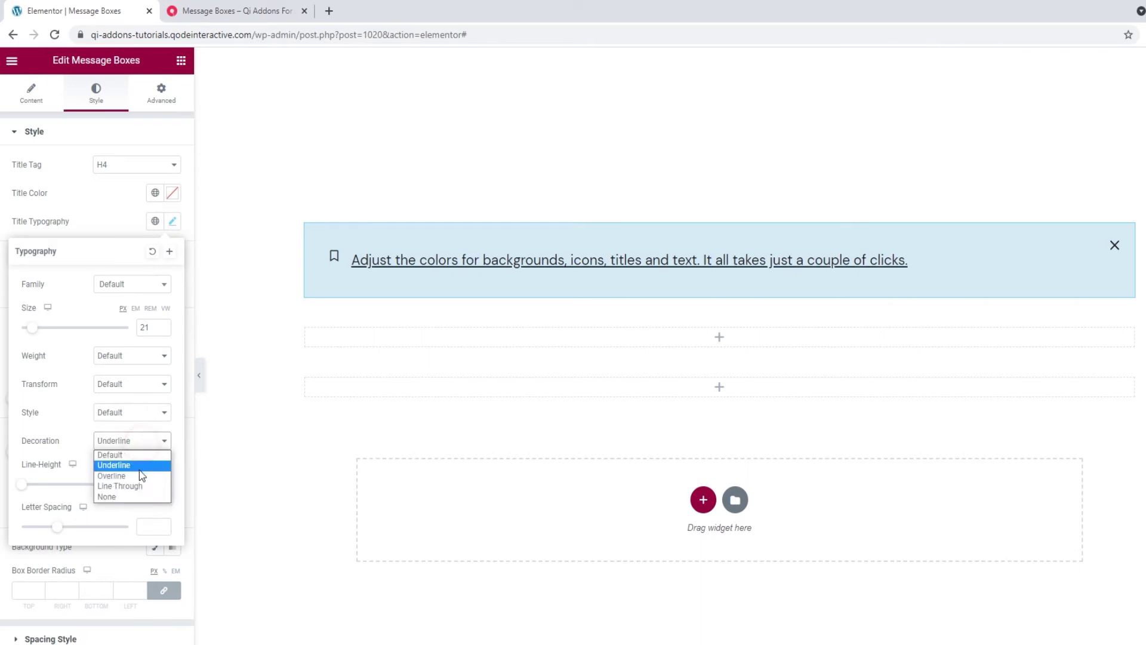
click(137, 476)
click(133, 448)
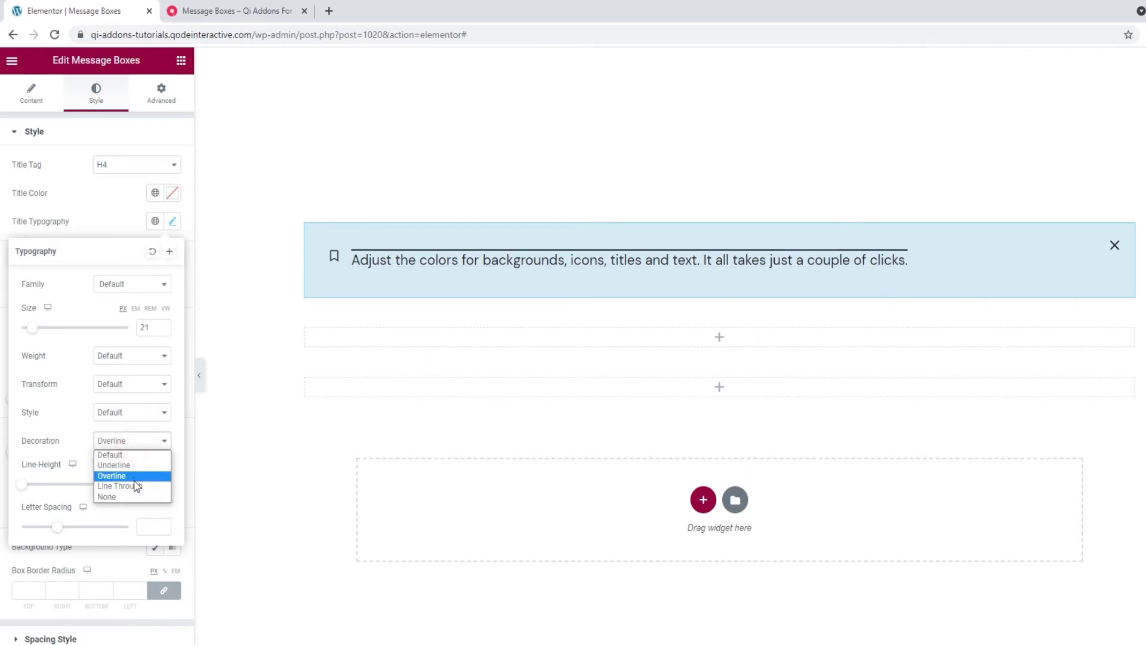
click(136, 485)
click(127, 443)
click(127, 496)
click(128, 440)
click(127, 454)
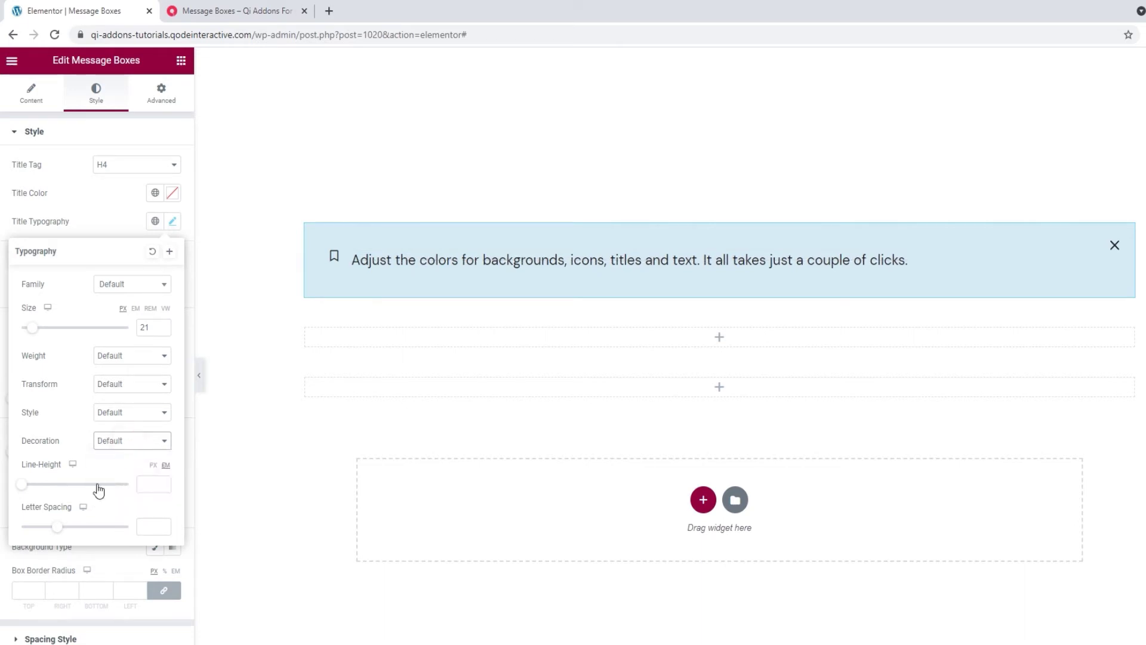
- Try a title line height of about 2.5 em and clear the value
drag(23, 488, 50, 487)
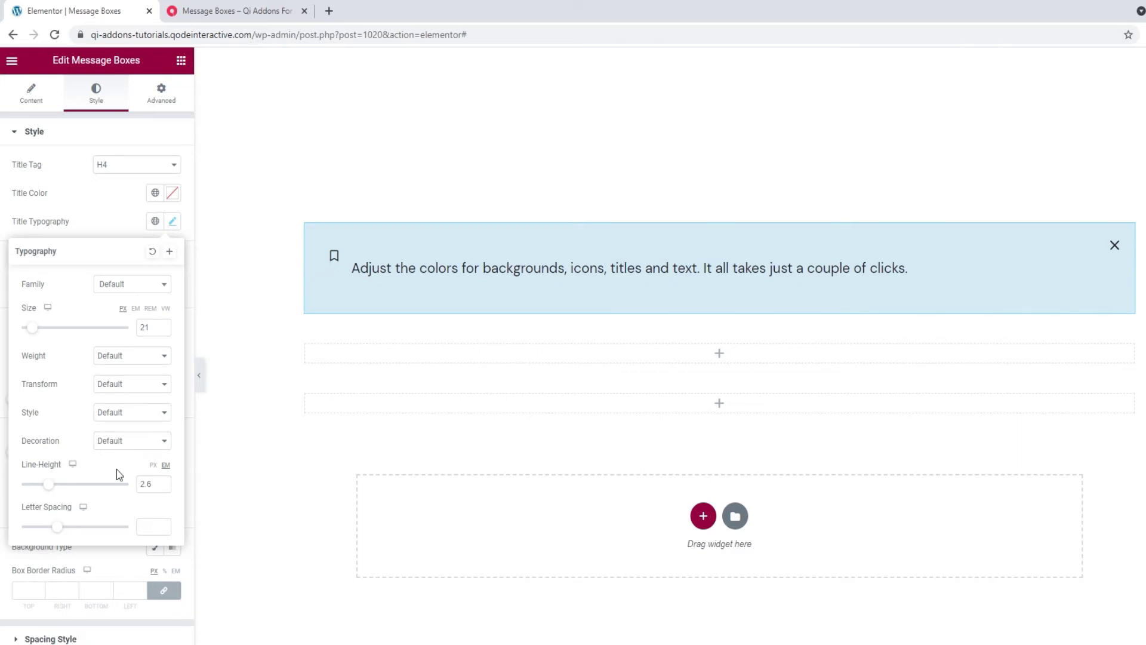
drag(48, 483, 47, 484)
double_click(145, 483)
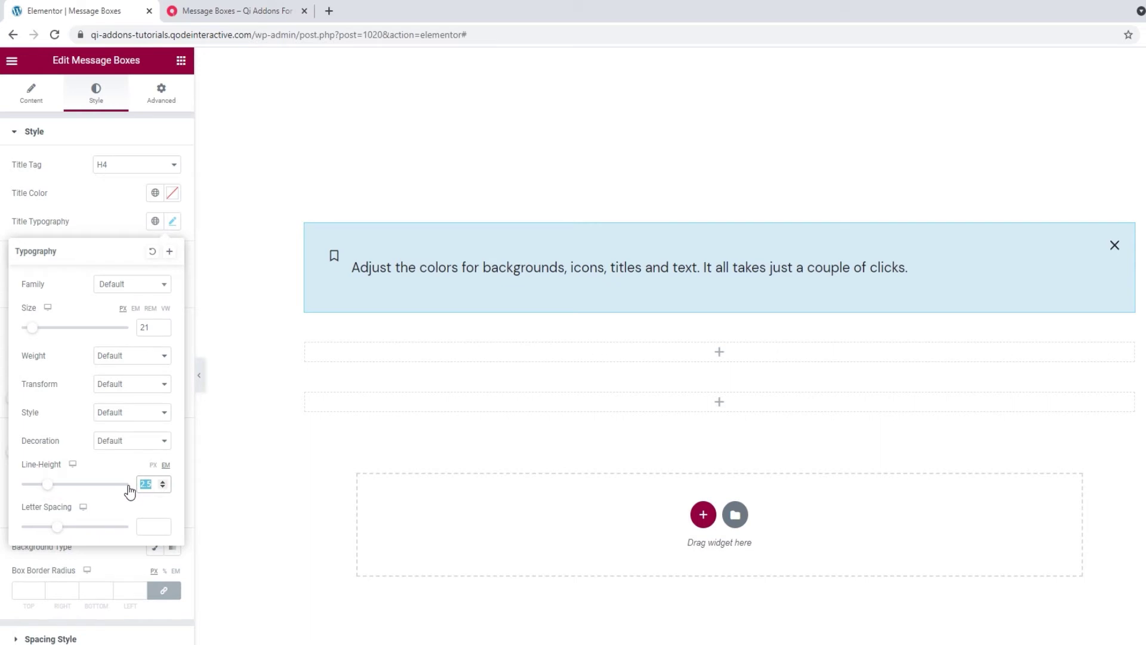
key(BackSpace)
- Switch the title's line height unit to PX and set the line height to 30 px
click(153, 465)
click(151, 484)
text(30)
- Try a title letter spacing of about 2.4, clear the value, and close the typography settings
drag(58, 528, 77, 528)
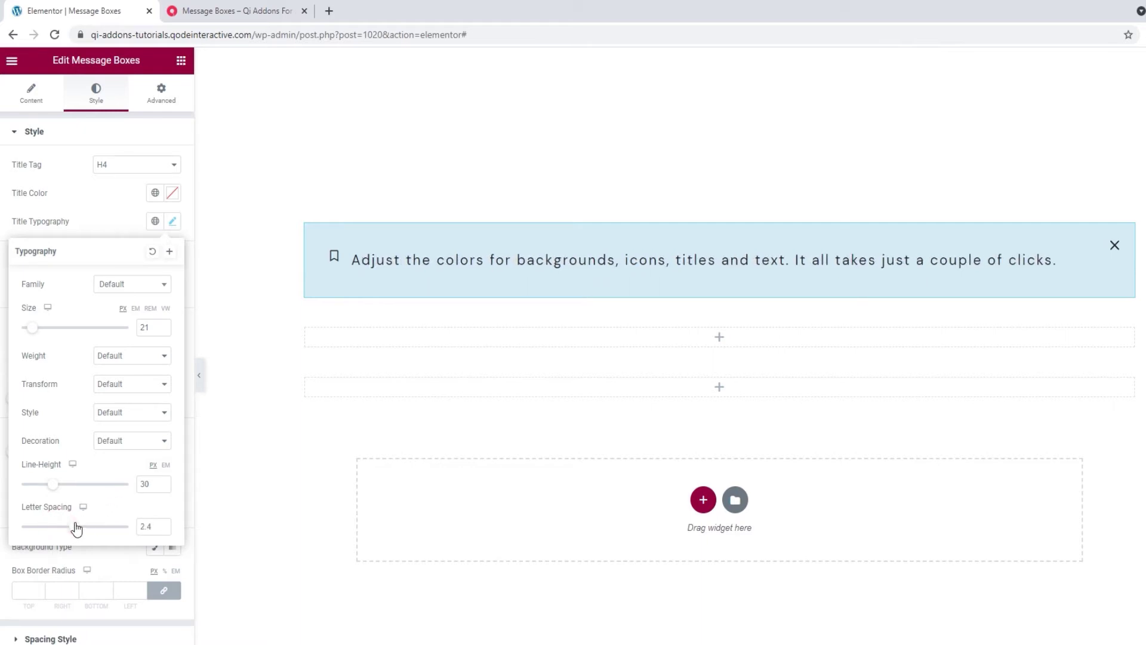
double_click(146, 526)
key(BackSpace)
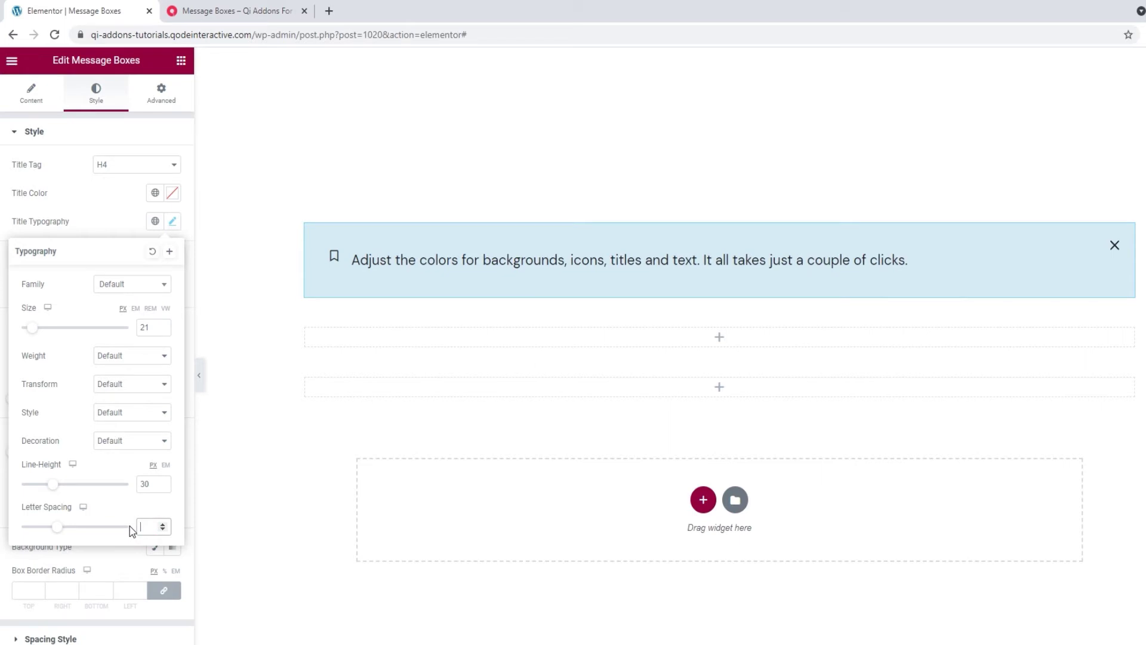
click(121, 238)
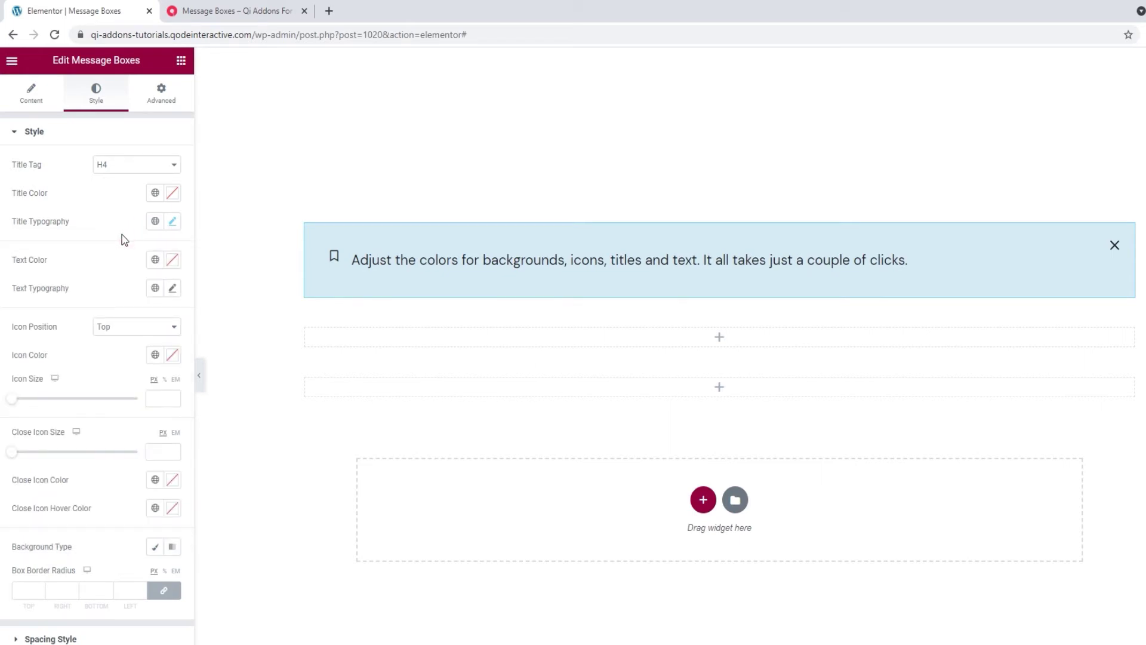
- View the color picker for the message box text and its typography options
click(172, 261)
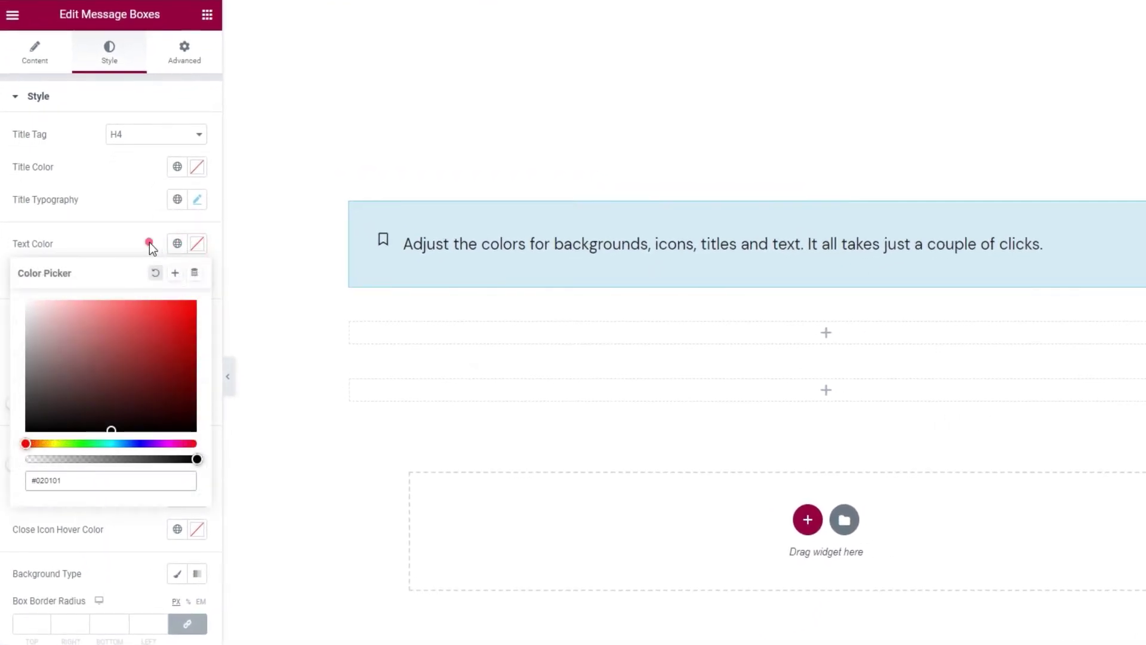
click(150, 242)
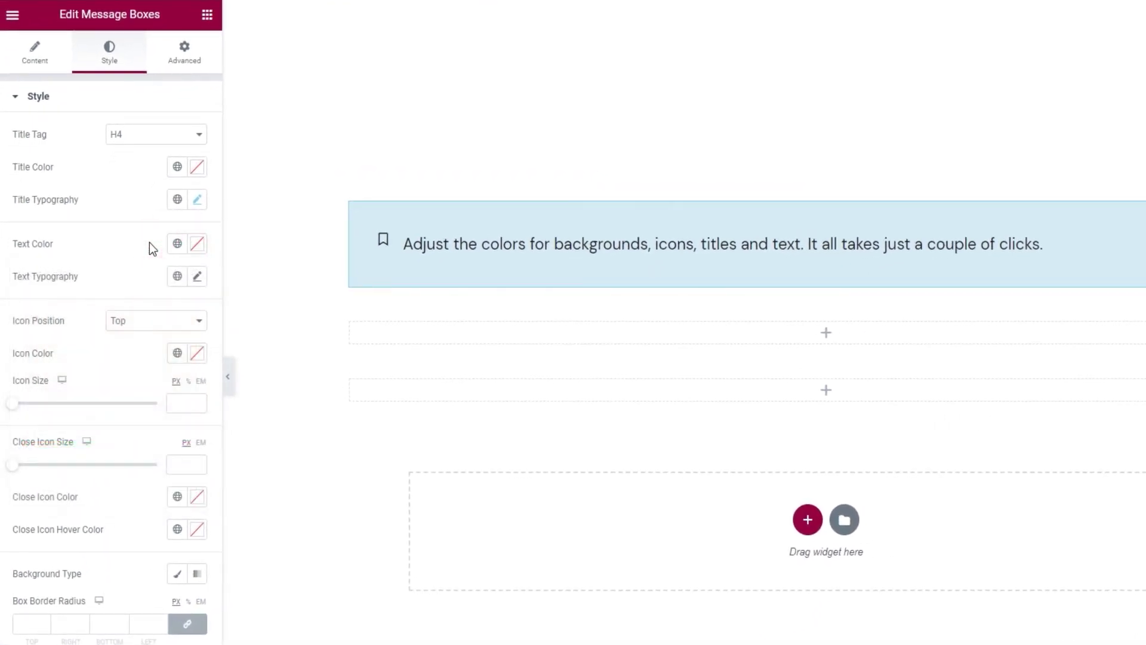
click(196, 280)
click(152, 273)
- Try the Middle and Bottom icon positions and return Icon Position to Top
click(157, 322)
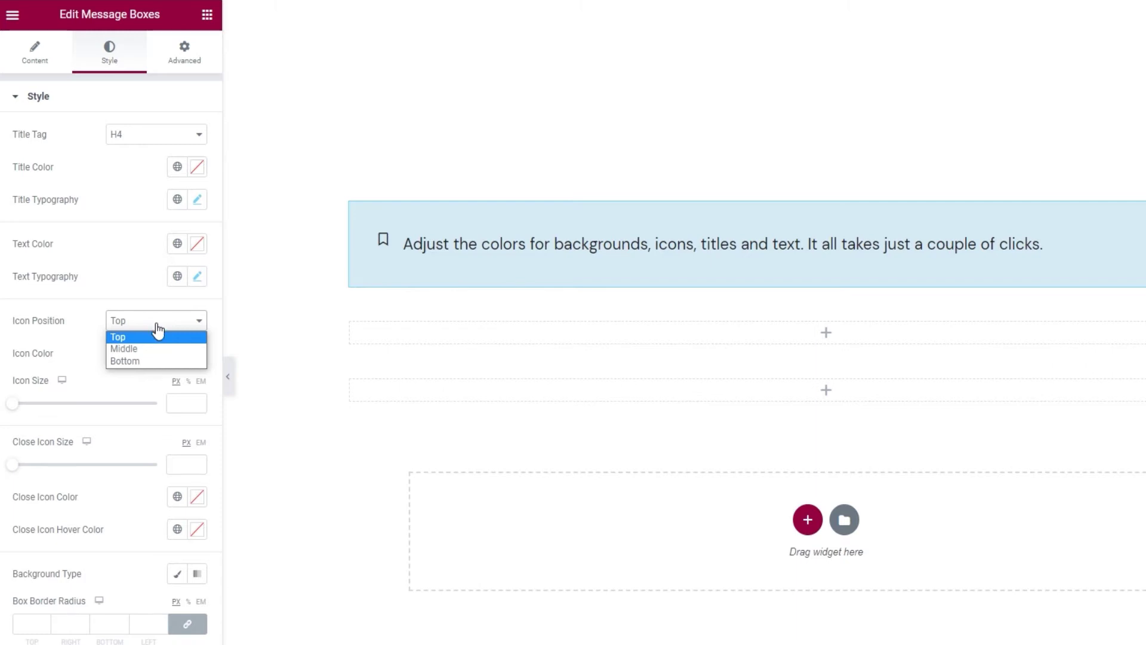
click(159, 348)
click(158, 328)
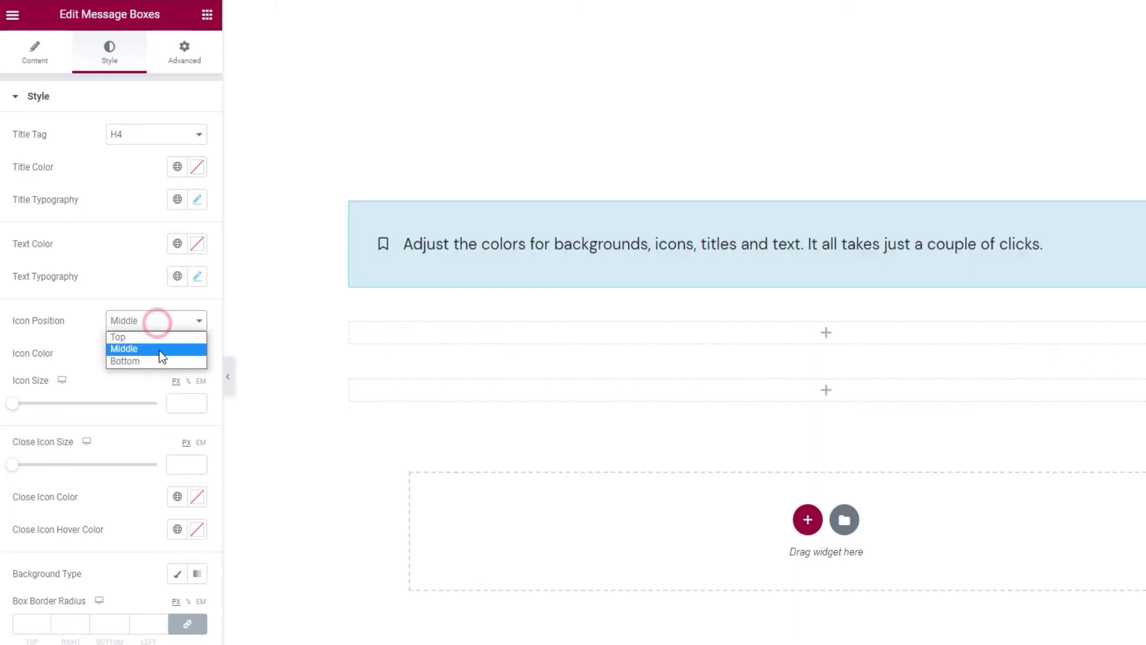
click(160, 360)
click(156, 322)
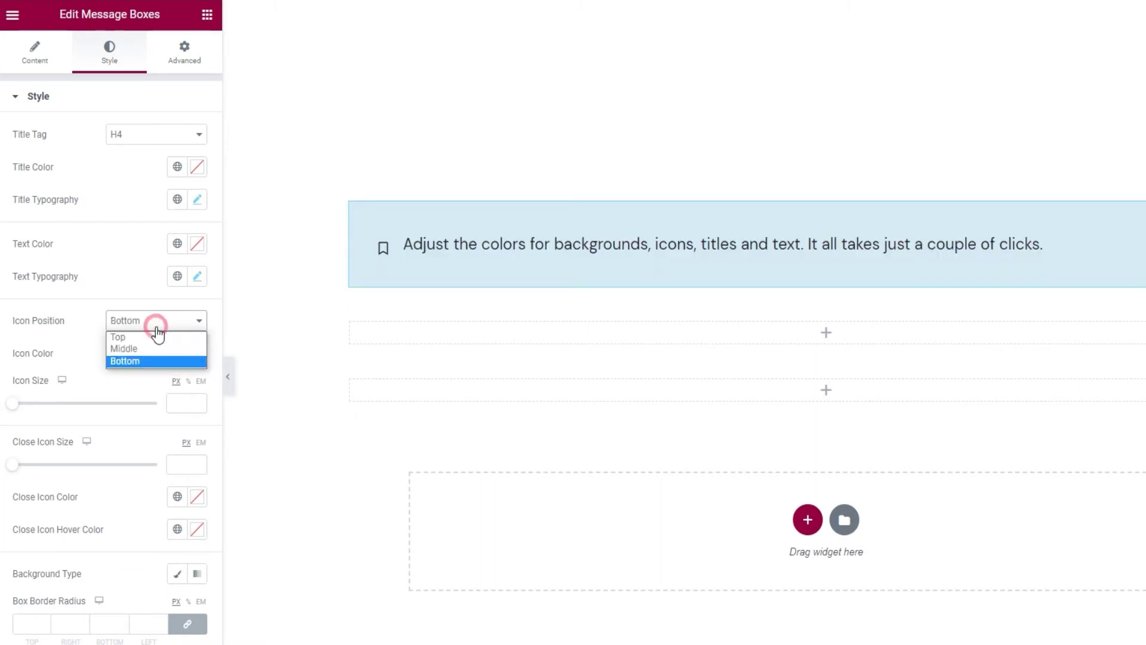
click(158, 338)
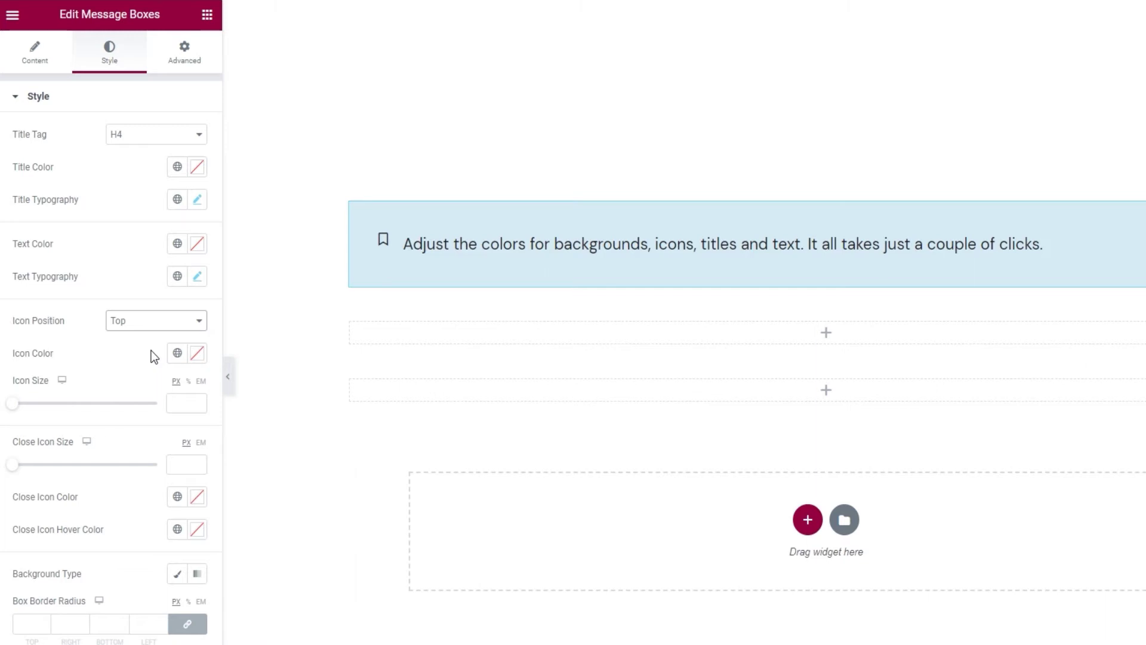
- Set the message box's icon color to #1e1e1e, after trying a red shade
click(195, 355)
drag(170, 428, 131, 434)
double_click(99, 583)
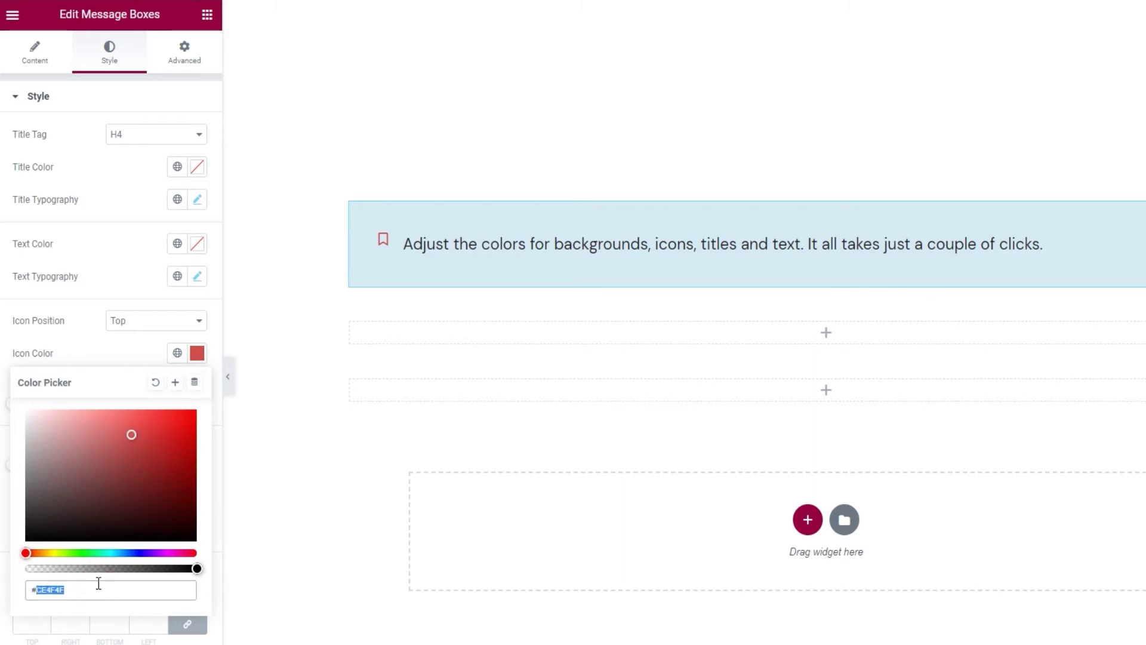
text(1e1e1e)
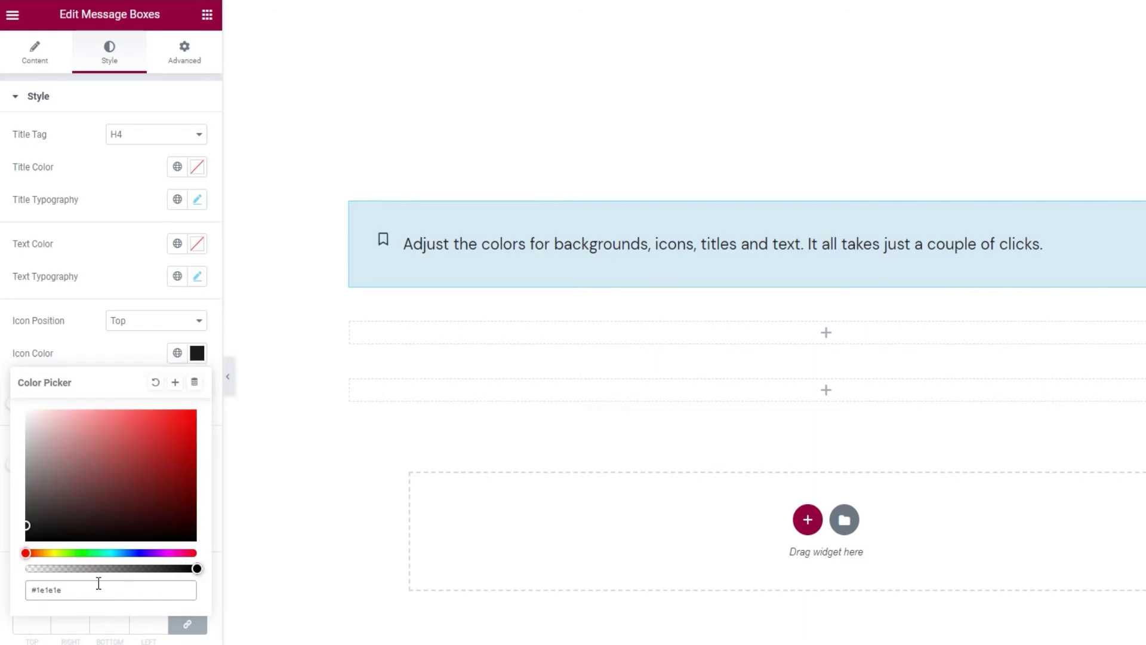
click(117, 360)
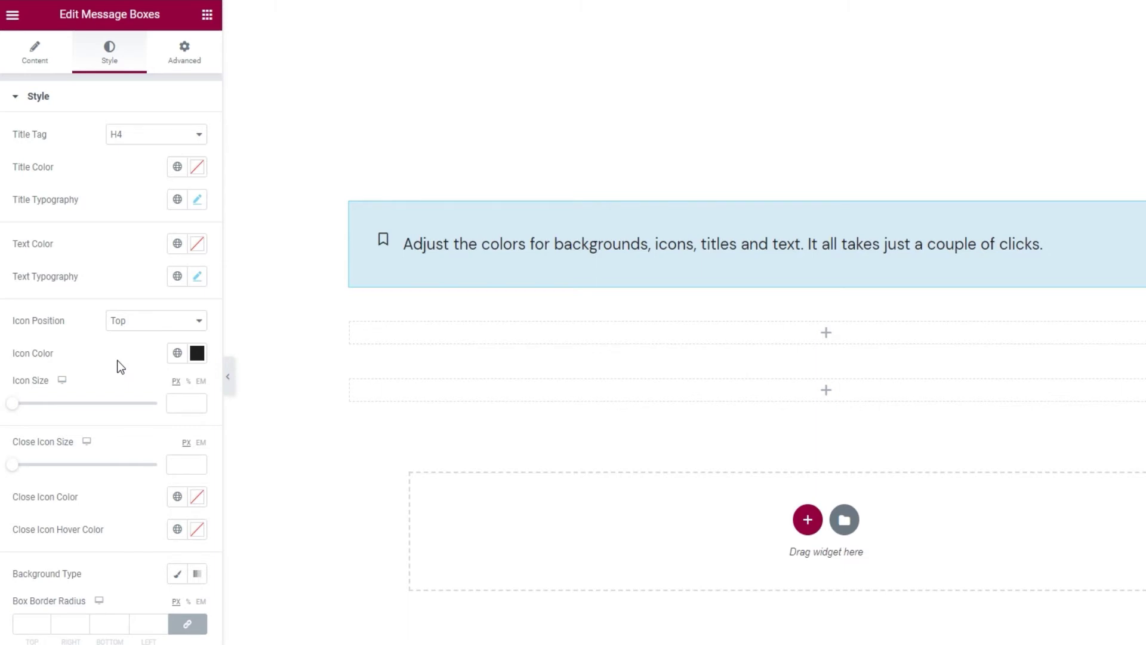
- Set the message box's icon size to 23 px
click(173, 400)
text(33)
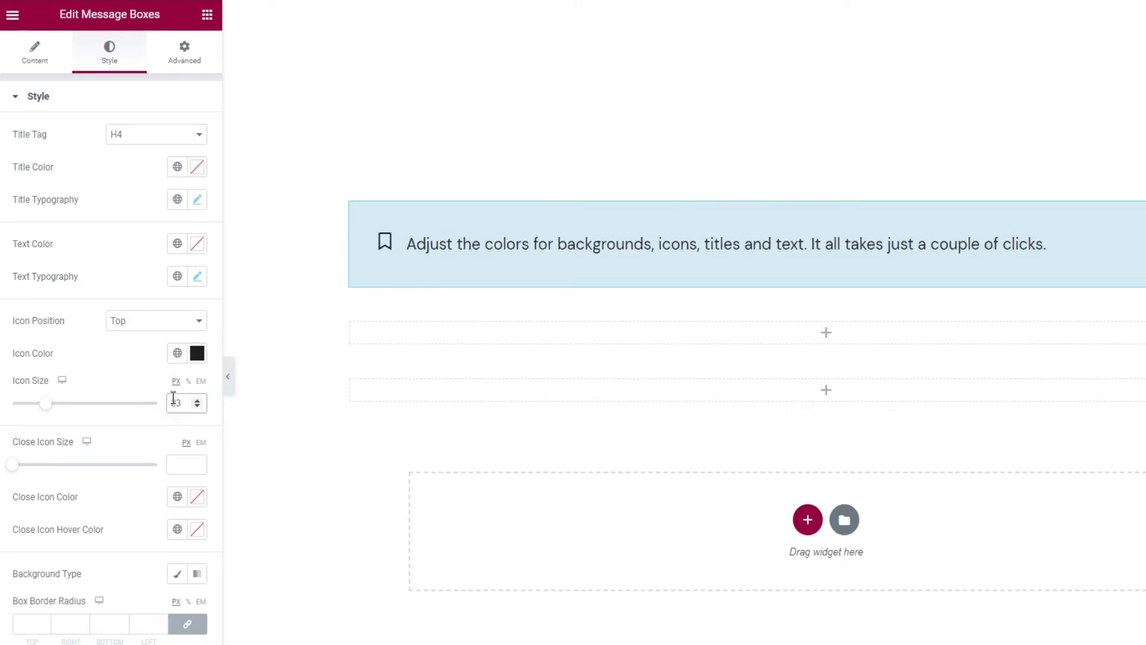
click(158, 452)
- Try a larger close icon size and clear the value
drag(12, 464, 48, 466)
drag(183, 464, 163, 468)
key(BackSpace)
- Try a red shade for the close icon, then set the Close Icon Color to #000000
click(199, 505)
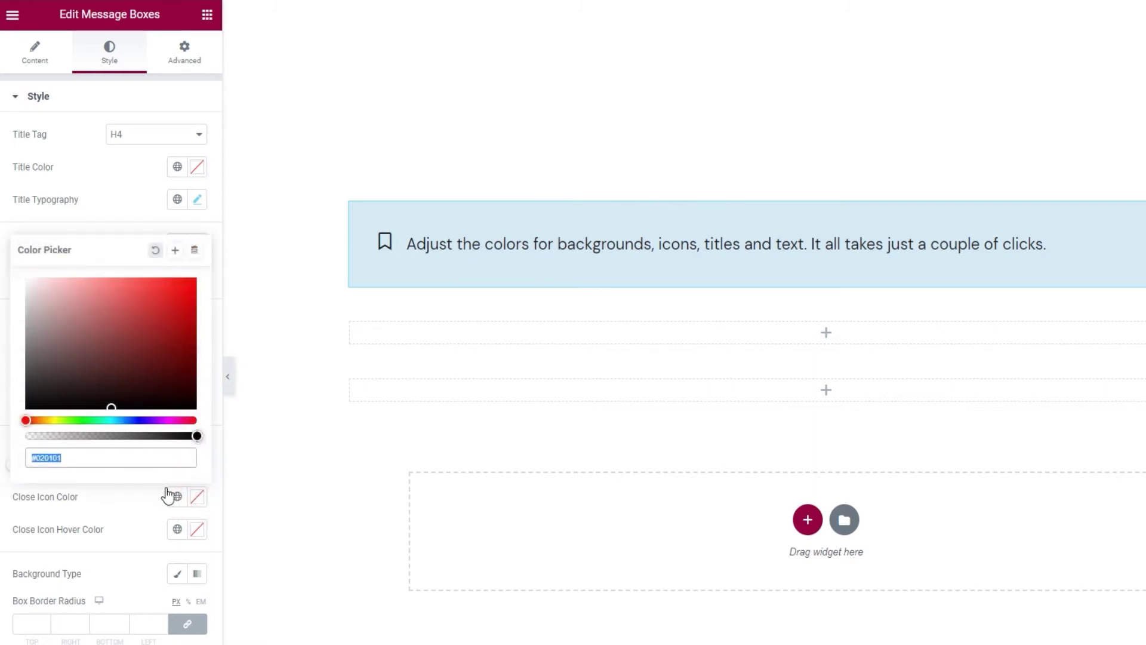
mouse_move(149, 385)
mouse_down()
mouse_move(109, 310)
mouse_move(64, 285)
mouse_move(144, 282)
mouse_up()
triple_click(80, 455)
text(#000000)
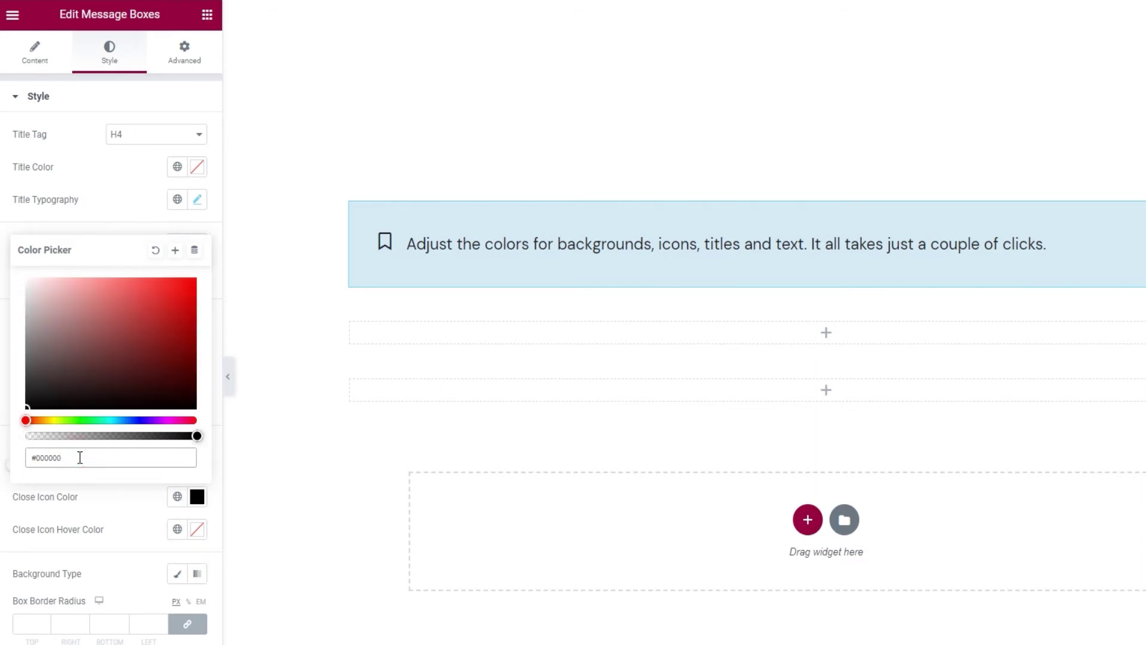
click(104, 505)
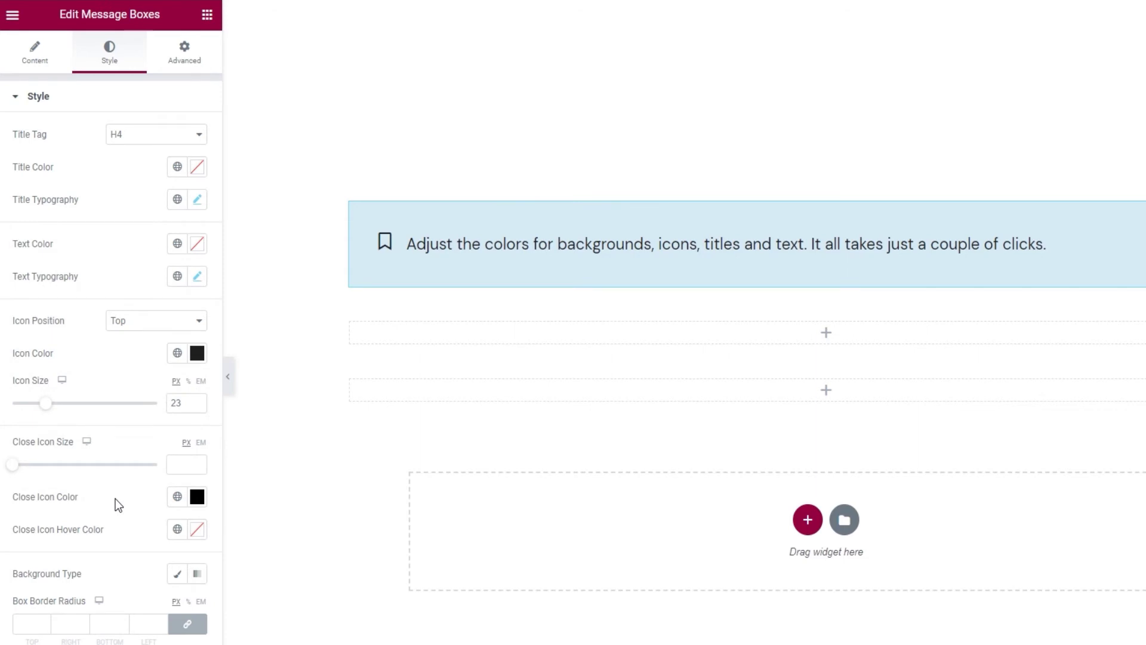
- Set the Close Icon Hover Color to #000000cc
click(194, 533)
triple_click(114, 492)
text(#000000cc)
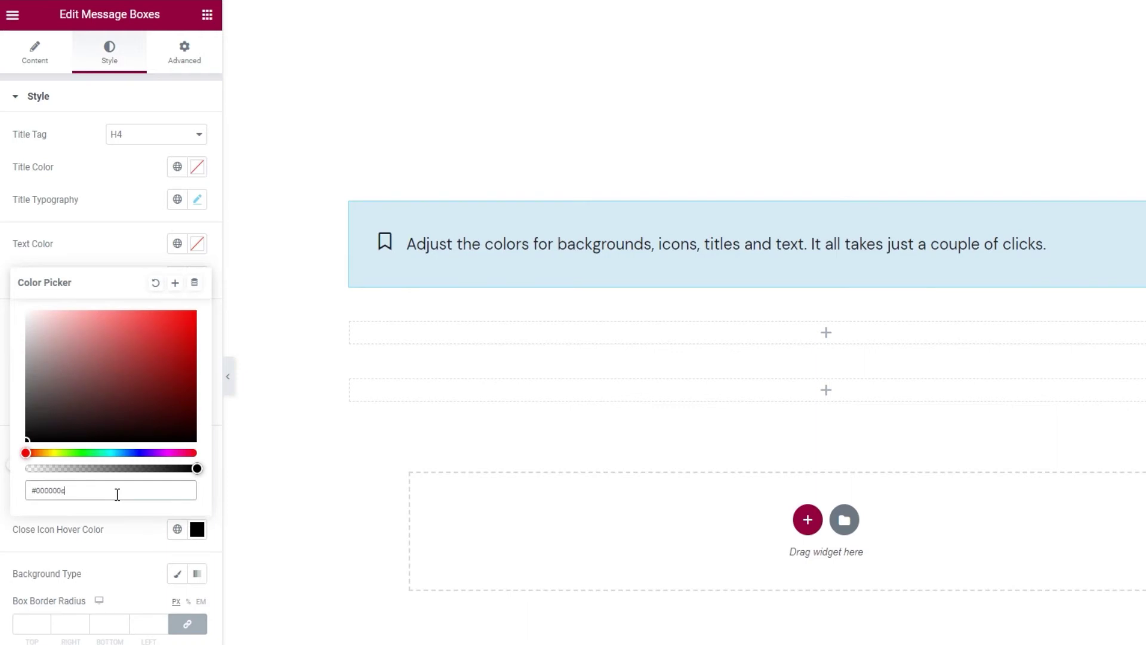
click(132, 527)
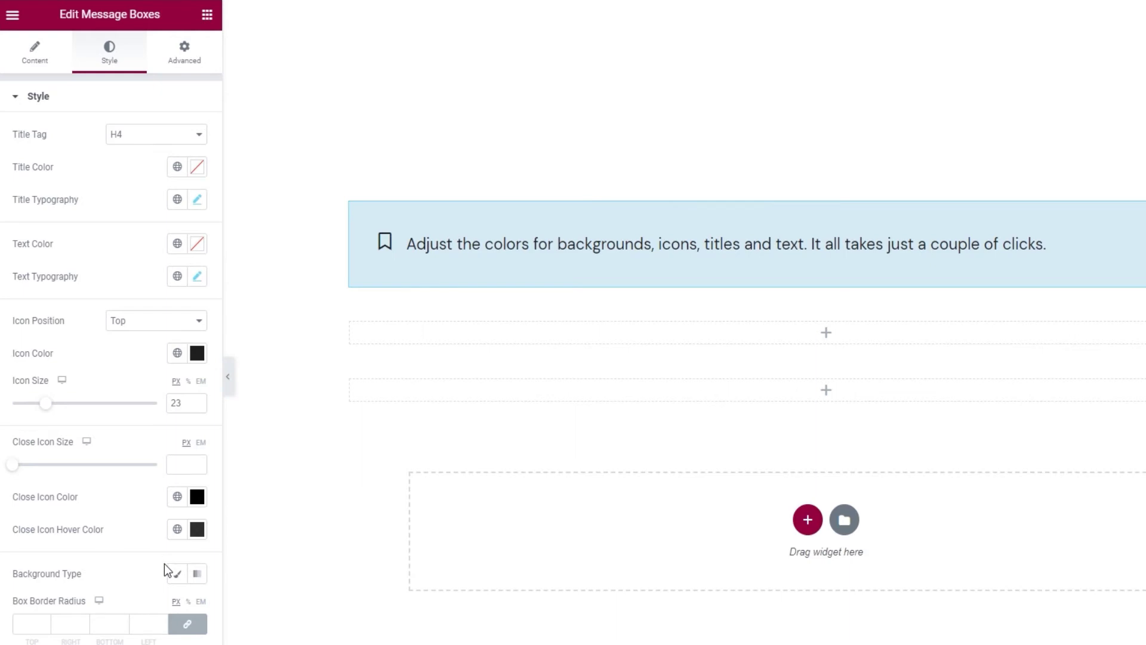
- Switch the box's background type to gradient and pick a light pink as its first color
click(197, 573)
scroll(149, 443, down, 4)
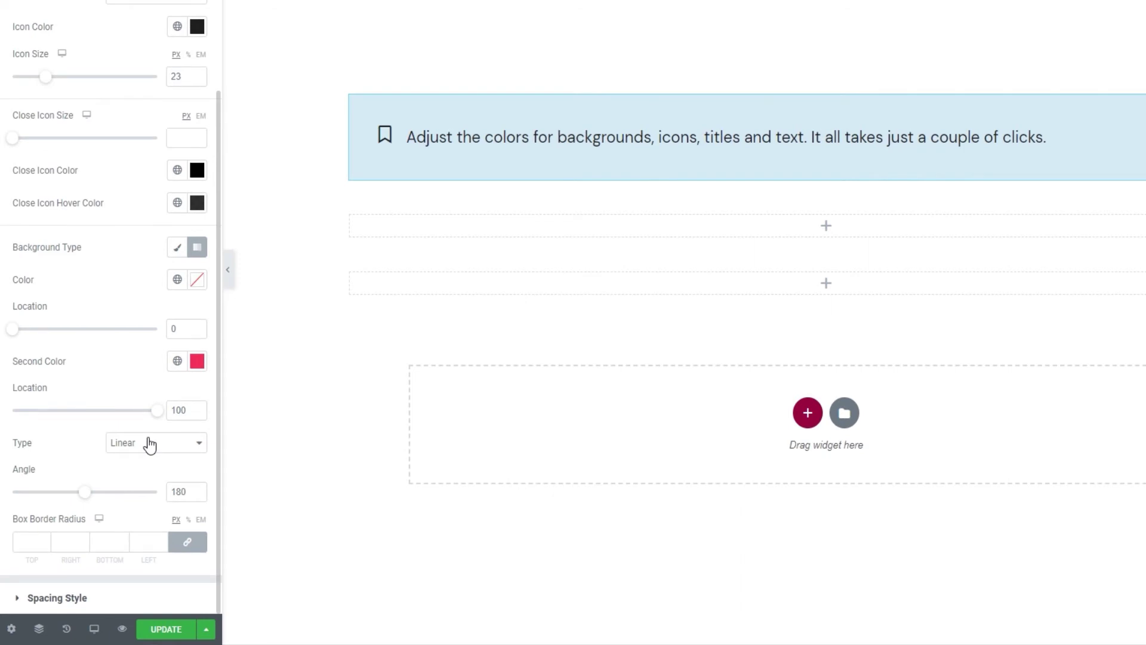
click(197, 279)
drag(147, 375, 41, 340)
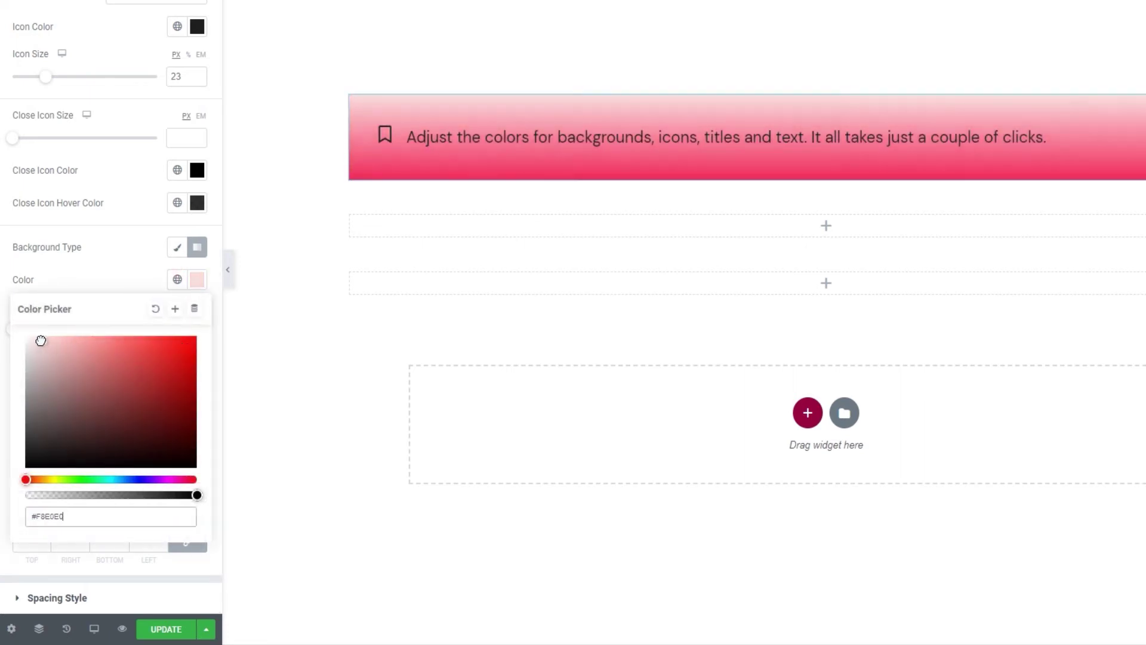
click(113, 285)
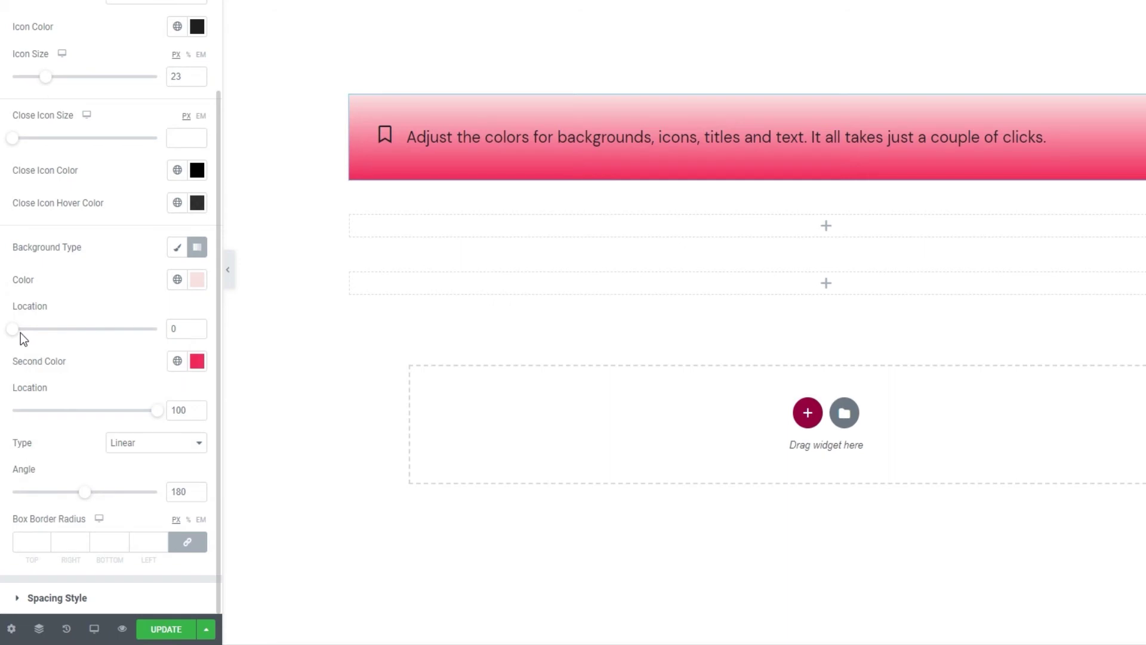
- Test the gradient's two location sliders, keeping 0 and 100, and view the second color's picker
mouse_move(15, 329)
mouse_down()
mouse_move(77, 328)
mouse_move(8, 335)
mouse_up()
click(195, 362)
click(153, 363)
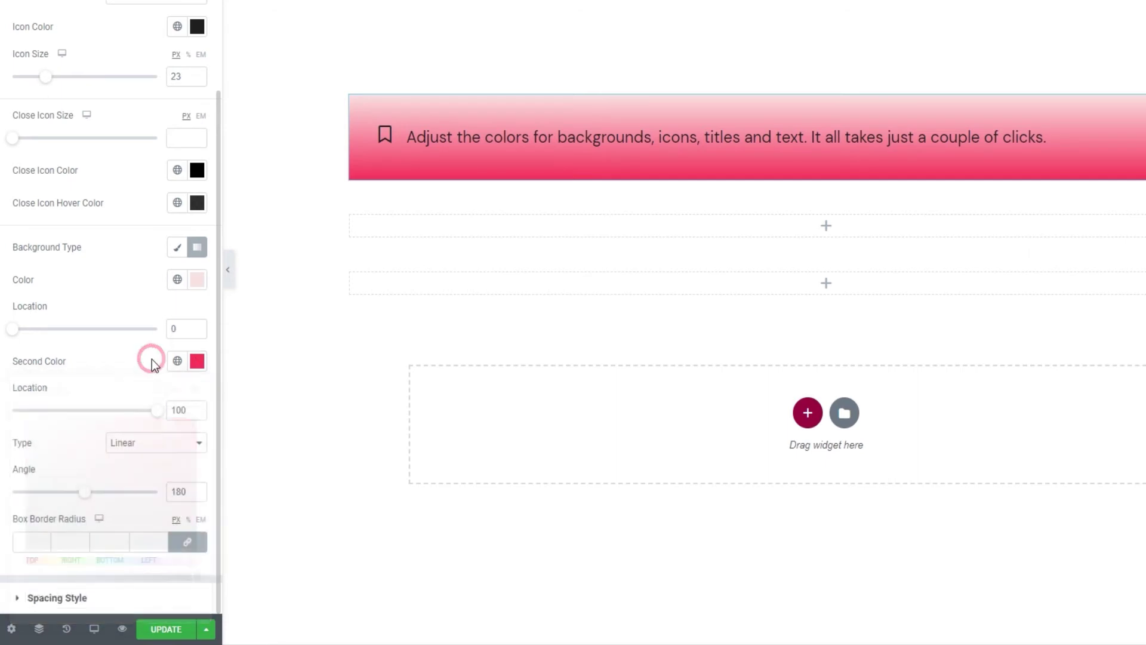
mouse_move(157, 411)
mouse_down()
mouse_move(85, 422)
mouse_move(163, 415)
mouse_up()
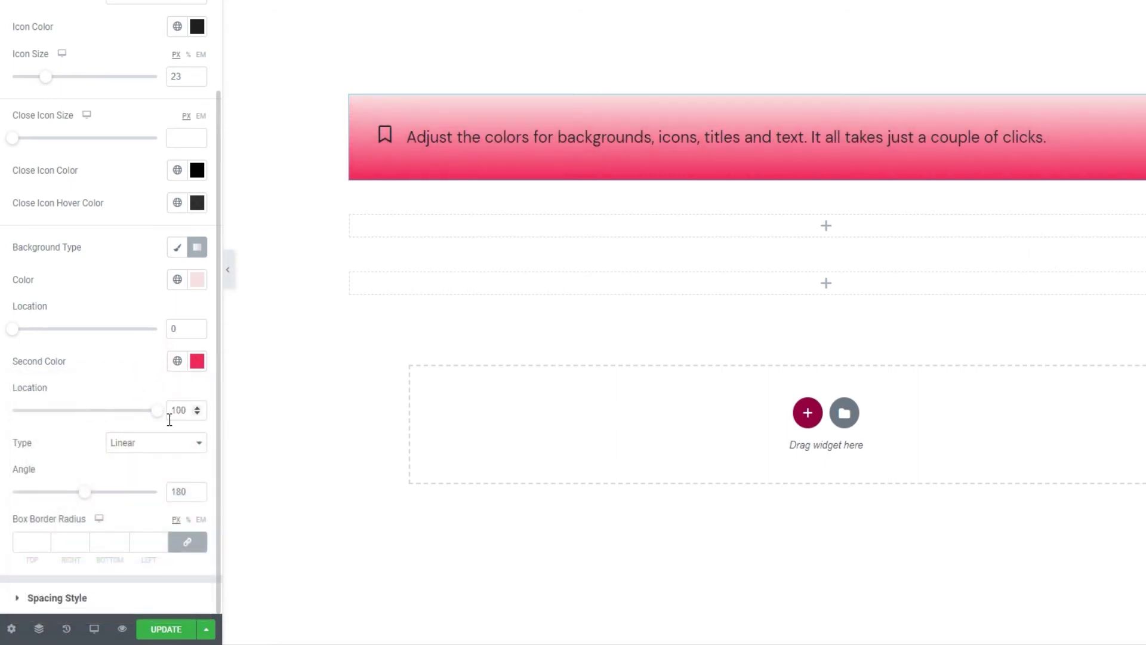
- Keep the background gradient's type as Linear and set its angle to 240
click(138, 447)
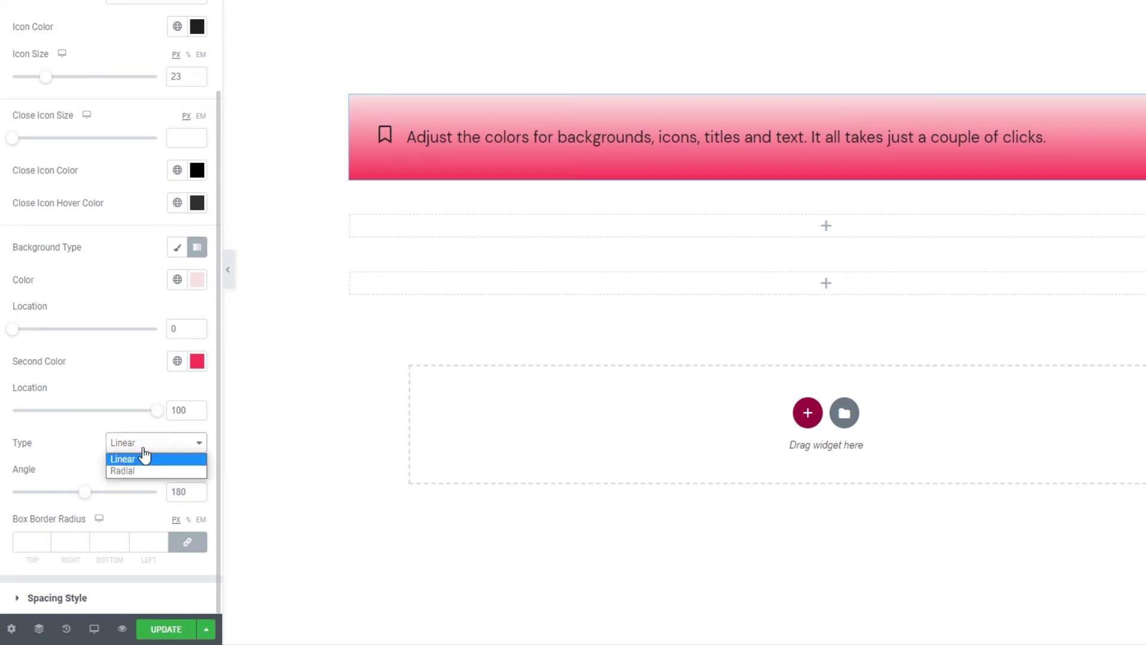
click(143, 448)
drag(87, 490, 113, 488)
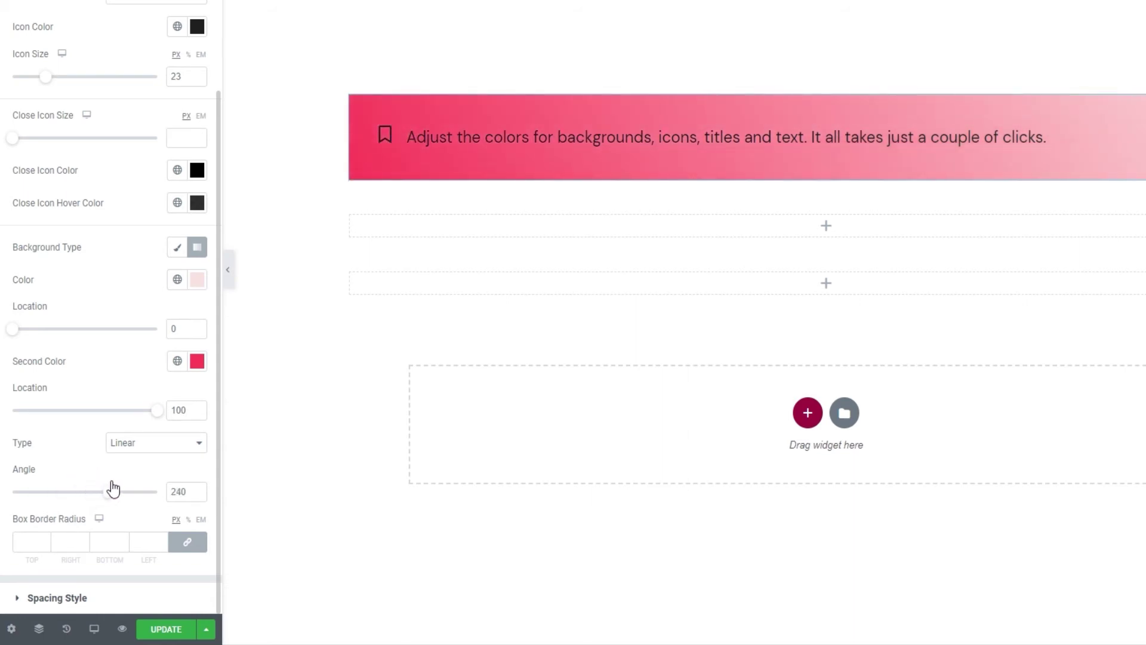
- Switch the gradient to Radial, try the Center Right position and set its position to Bottom Center
click(127, 445)
click(146, 467)
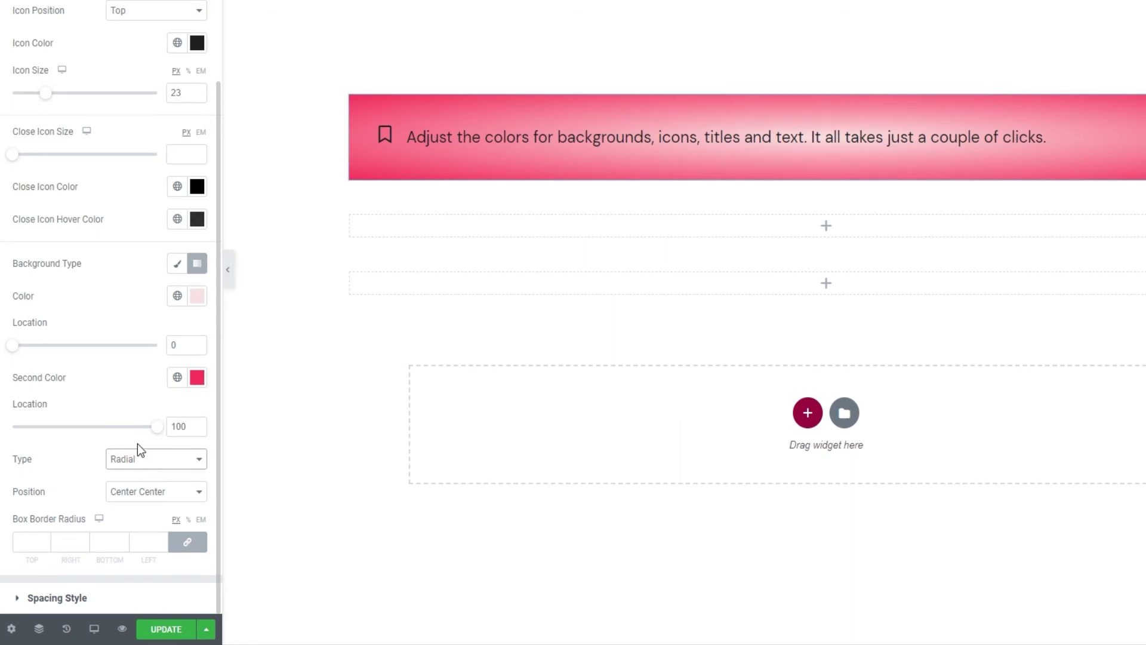
click(154, 490)
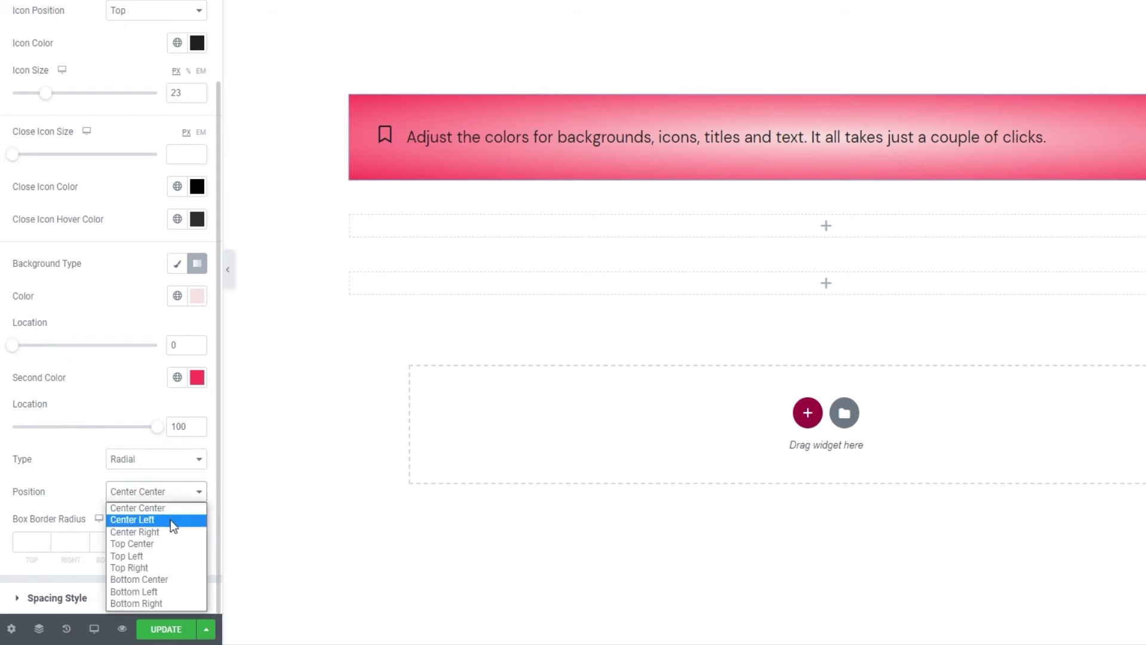
click(174, 529)
click(154, 489)
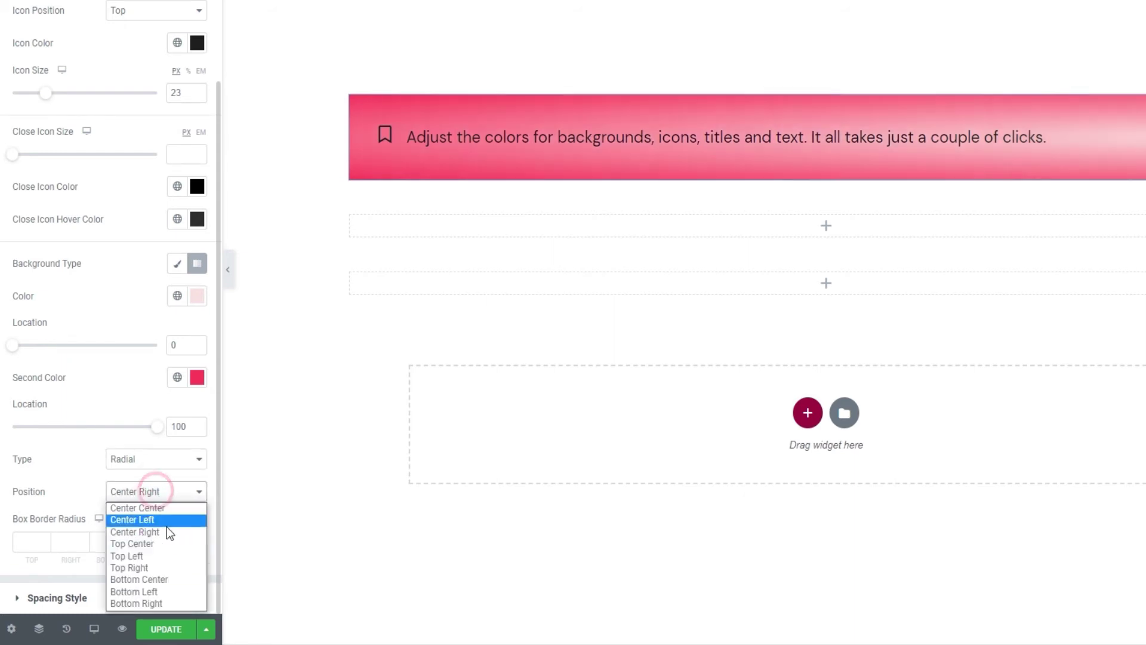
click(170, 579)
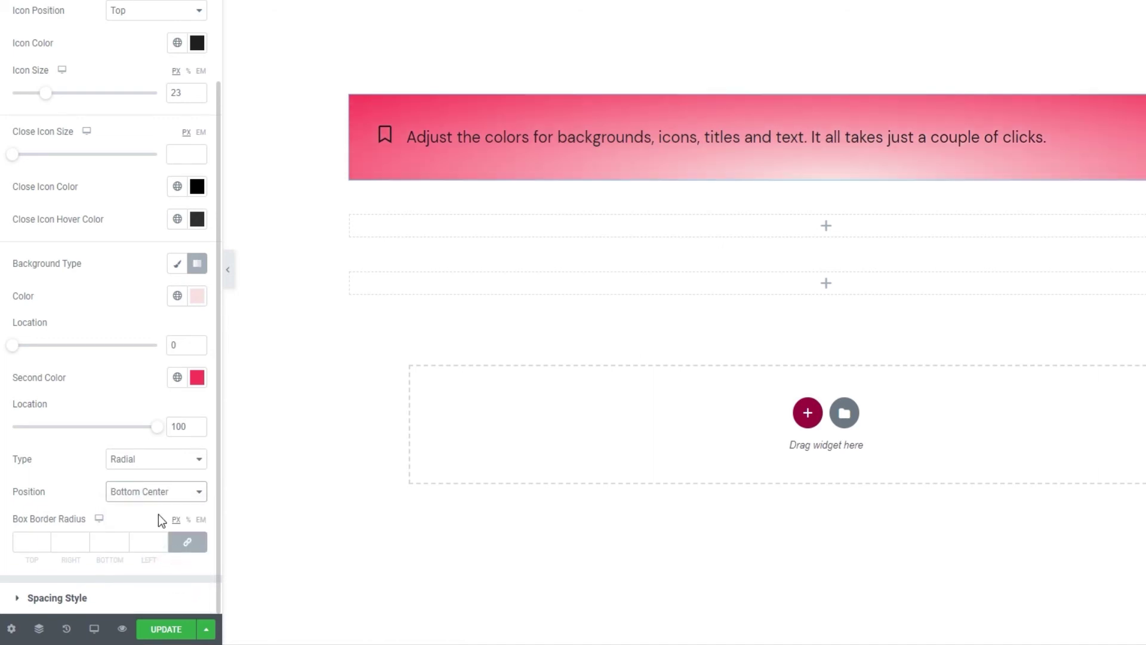
- Clear the gradient's first color
click(196, 296)
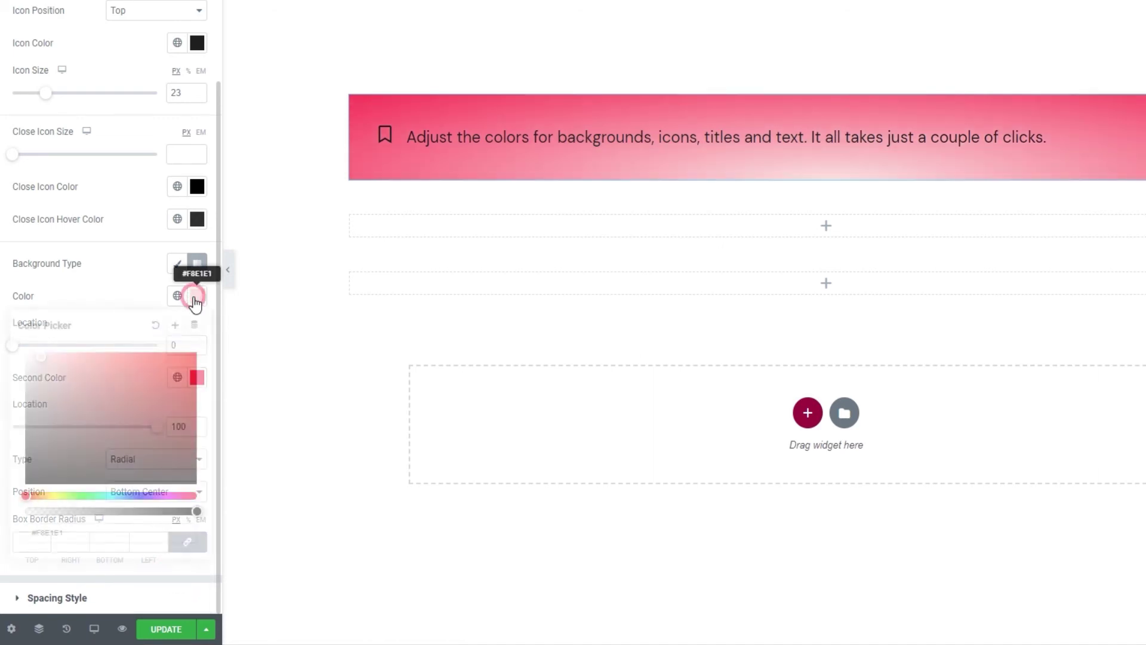
click(158, 322)
click(146, 288)
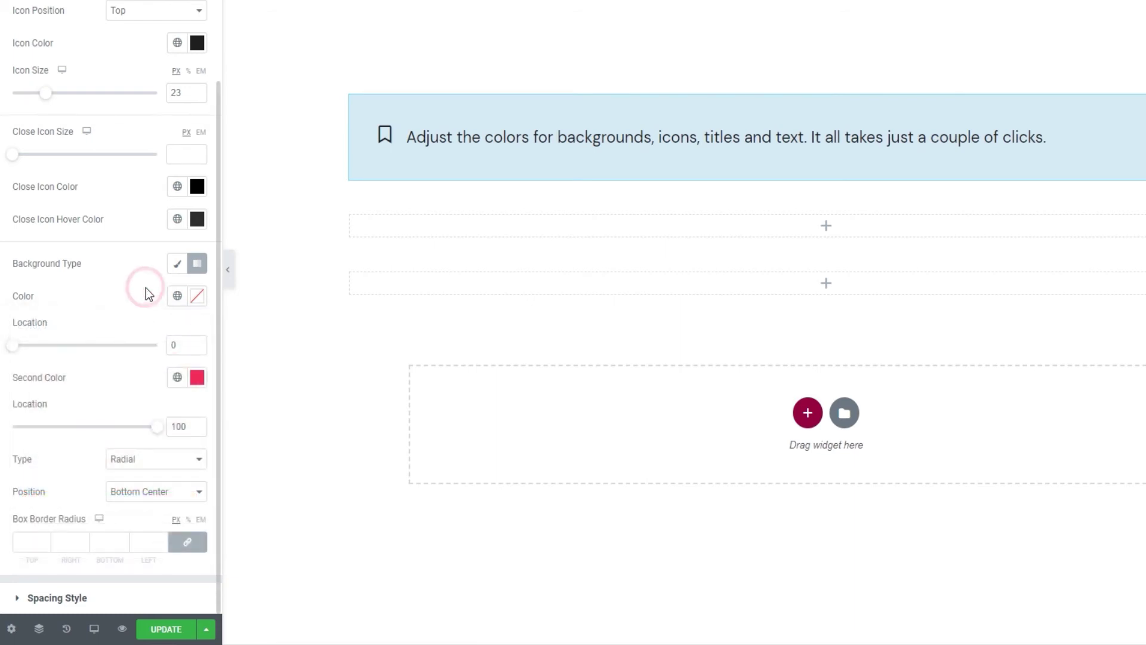
- Switch the background type back to classic and set the box's background color to #d5eaf4
scroll(146, 294, up, 1)
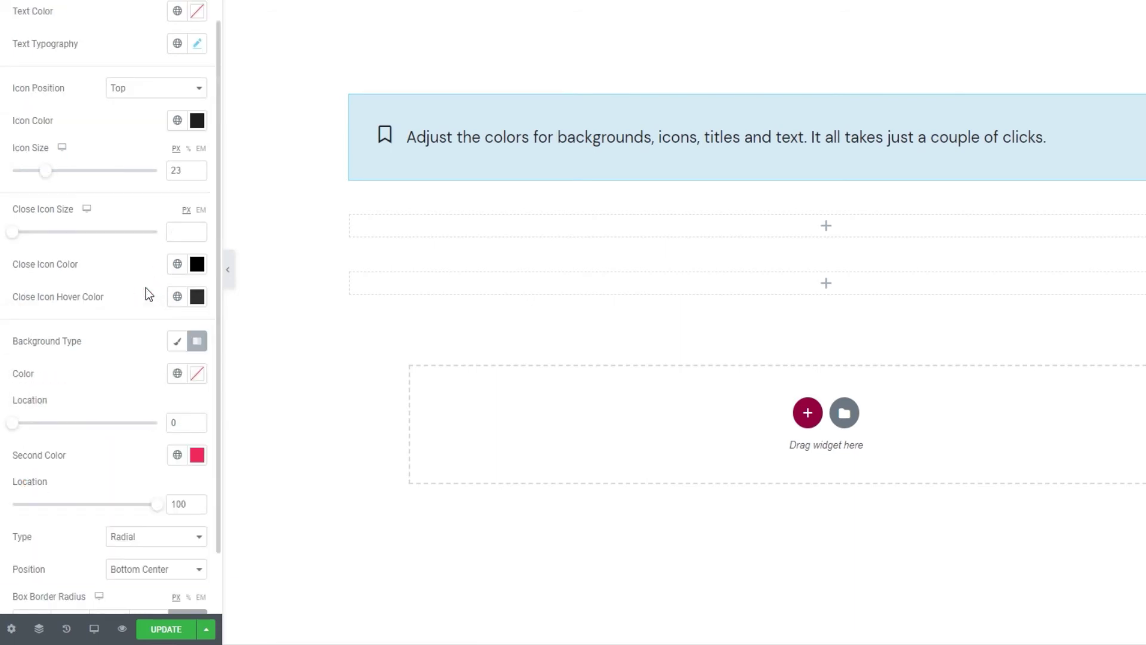
click(176, 341)
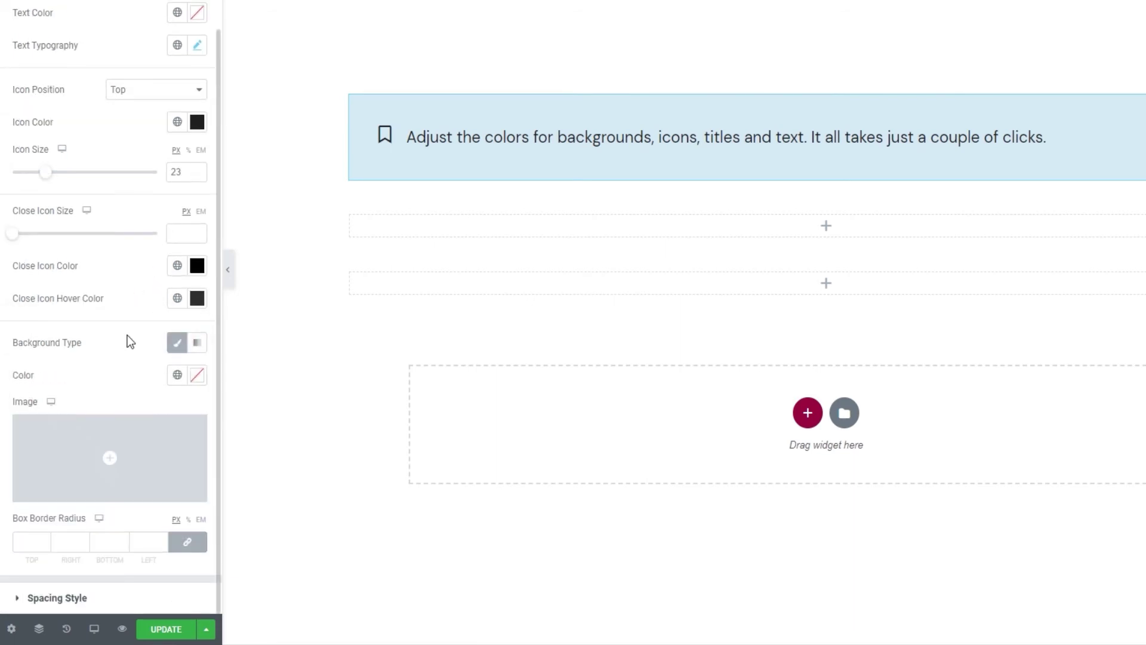
click(195, 376)
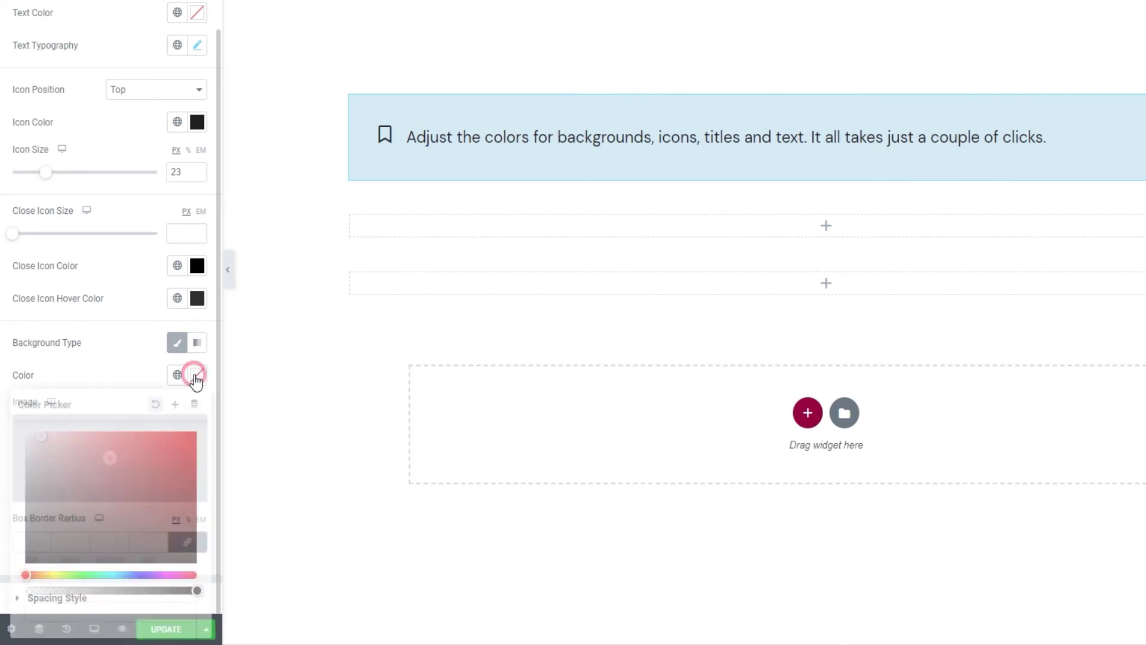
drag(167, 451, 90, 438)
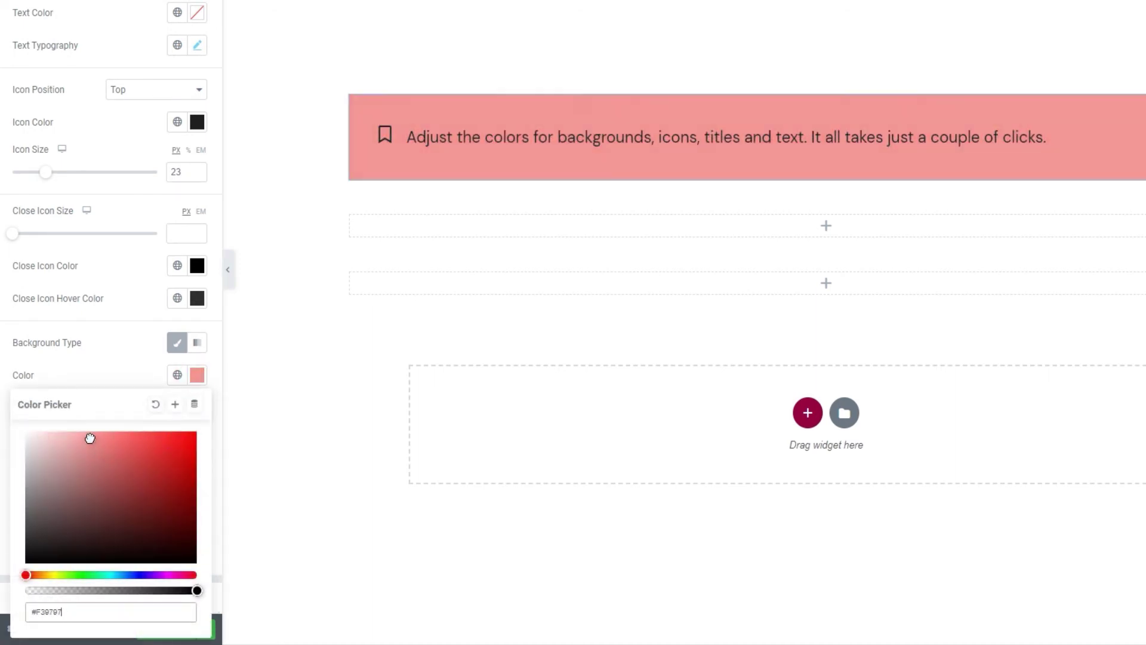
double_click(102, 604)
text(d5eaf4)
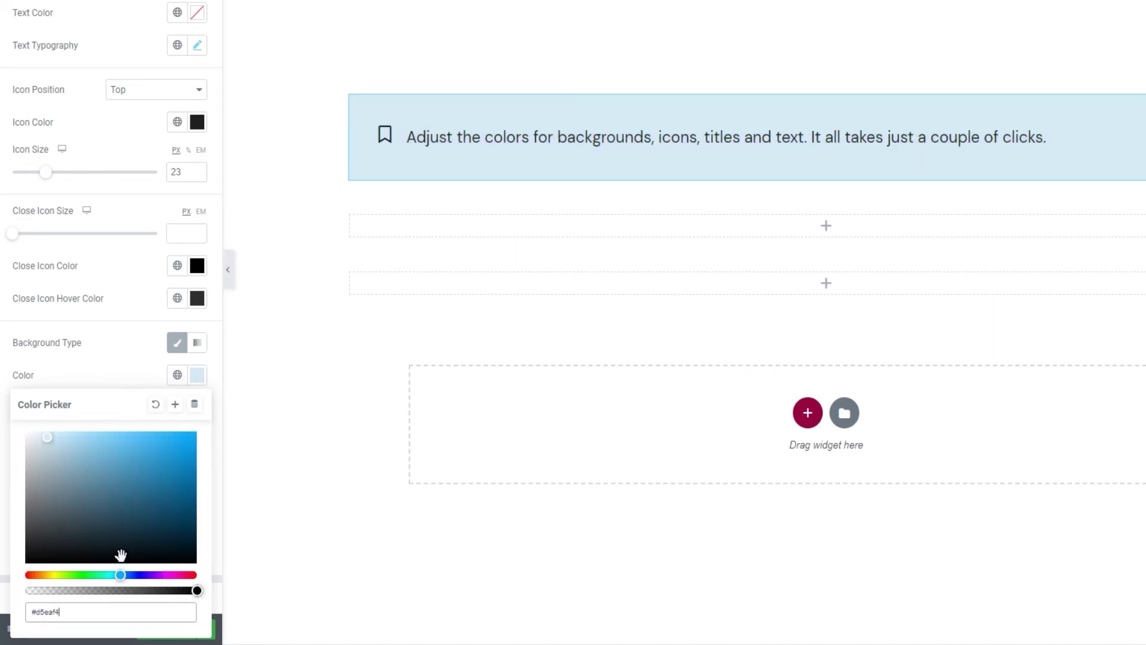
click(141, 374)
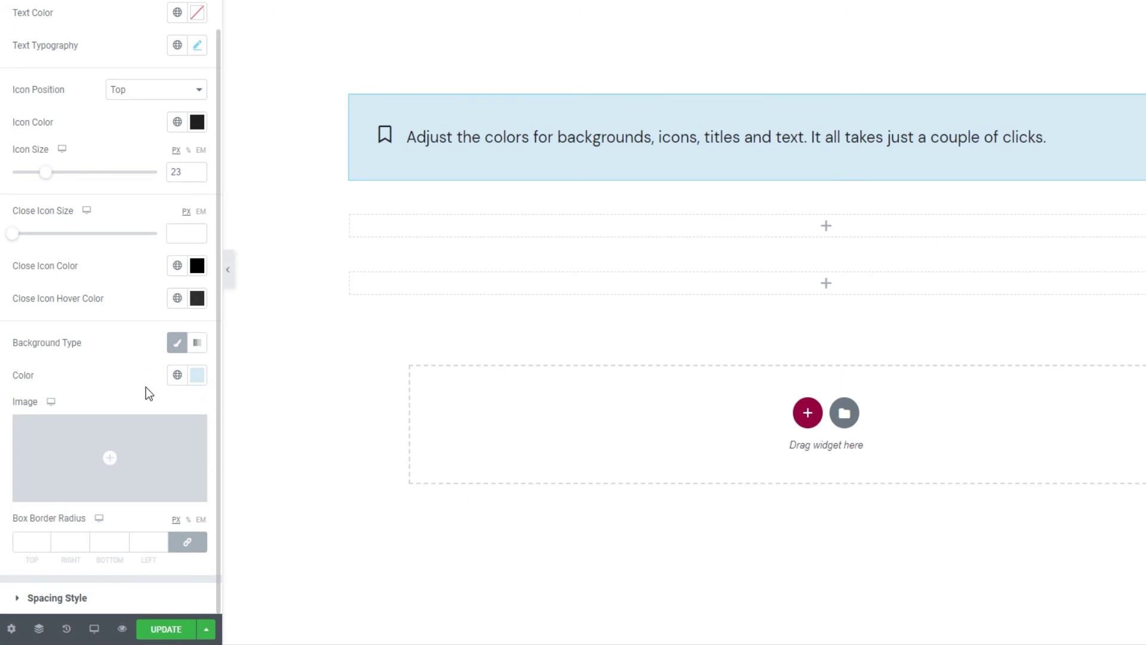
- Try a linked Box Border Radius of 17 px on all corners and clear it again
mouse_move(152, 436)
click(44, 541)
click(44, 541)
click(44, 541)
click(45, 541)
click(44, 541)
click(44, 541)
click(44, 541)
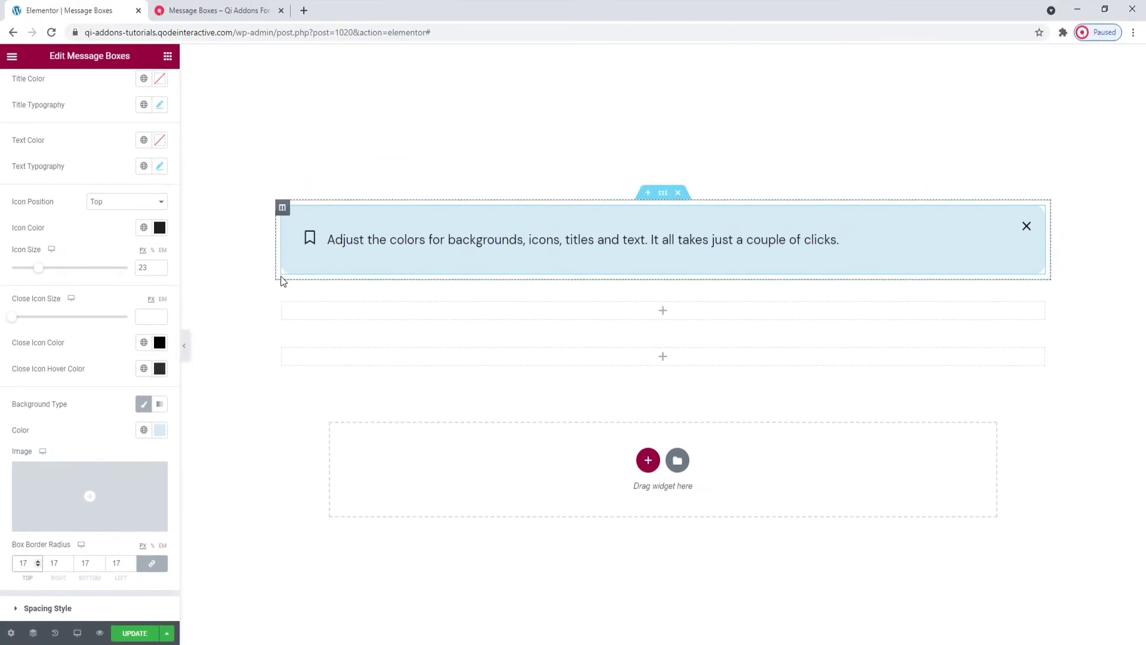
drag(29, 563, 10, 563)
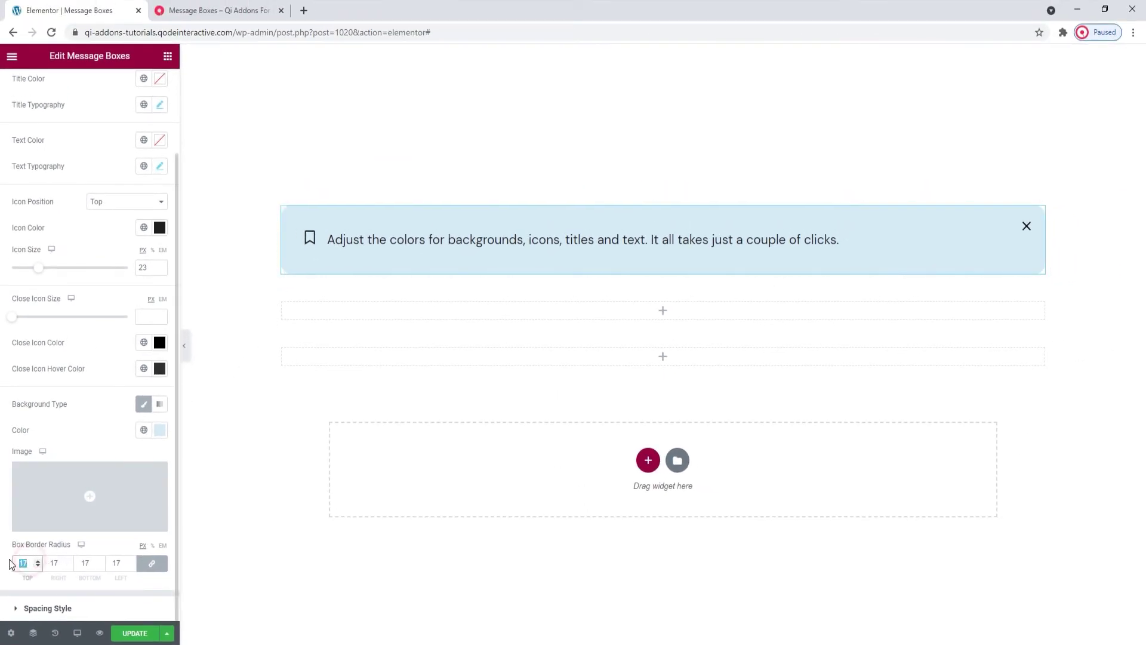
key(BackSpace)
- In the Spacing Style settings, try a linked Icon Margin of 18 px on all sides and clear it again
click(82, 610)
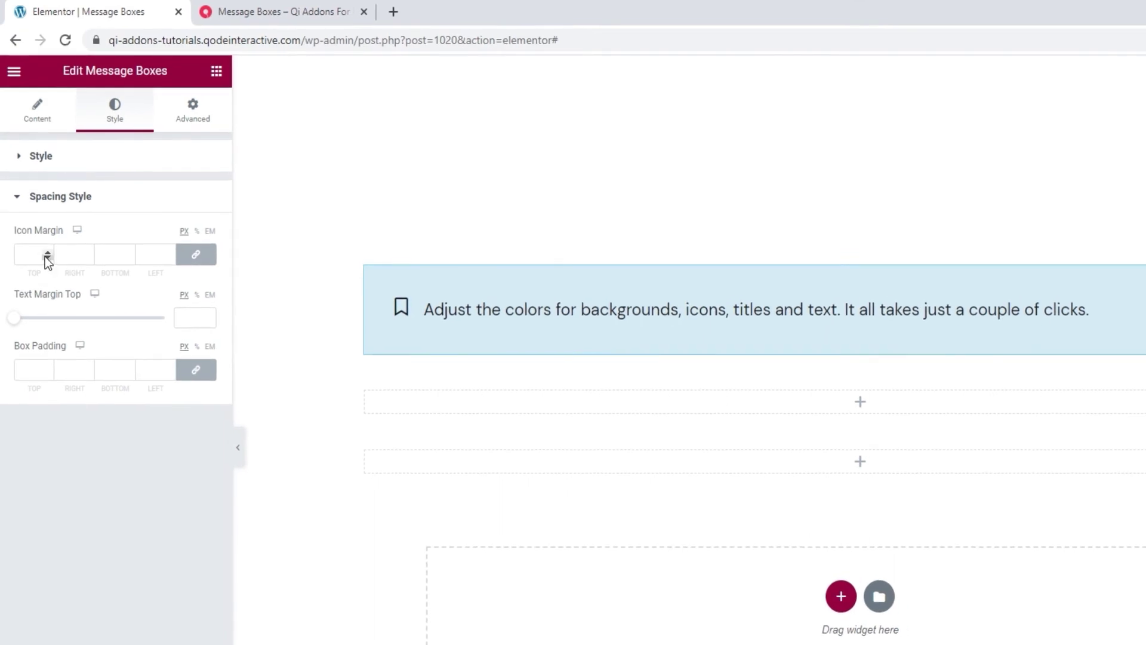
click(48, 252)
click(48, 252)
click(48, 252)
click(48, 252)
click(48, 252)
click(48, 252)
click(48, 252)
click(48, 252)
click(48, 252)
click(47, 252)
click(48, 252)
click(48, 252)
click(48, 252)
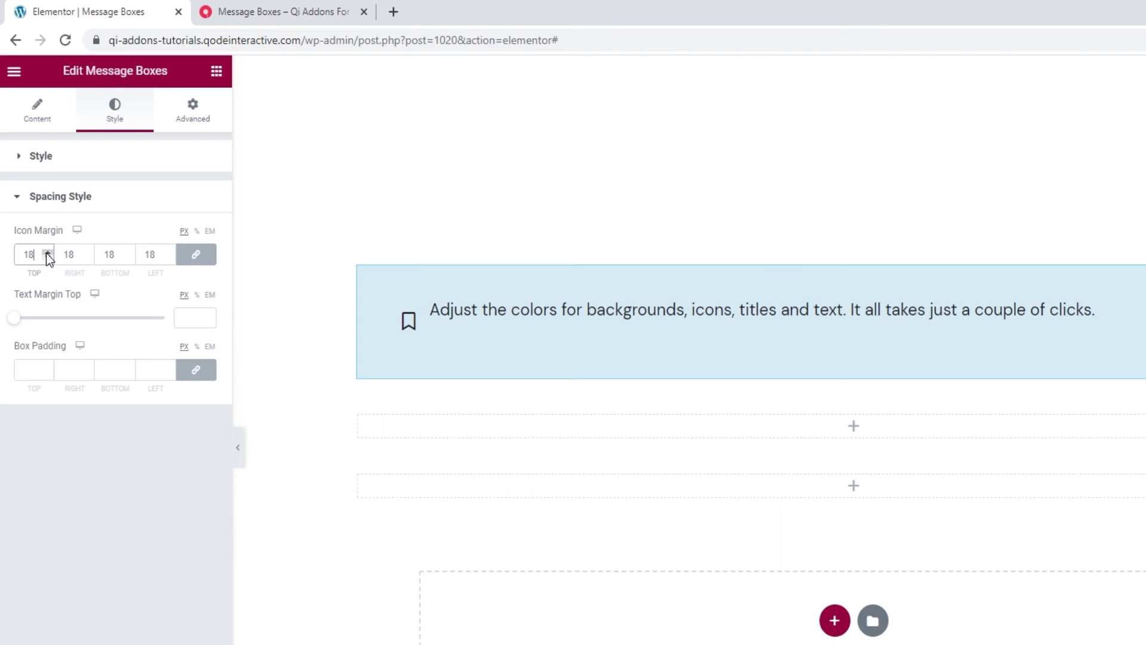
drag(35, 254, 13, 252)
key(BackSpace)
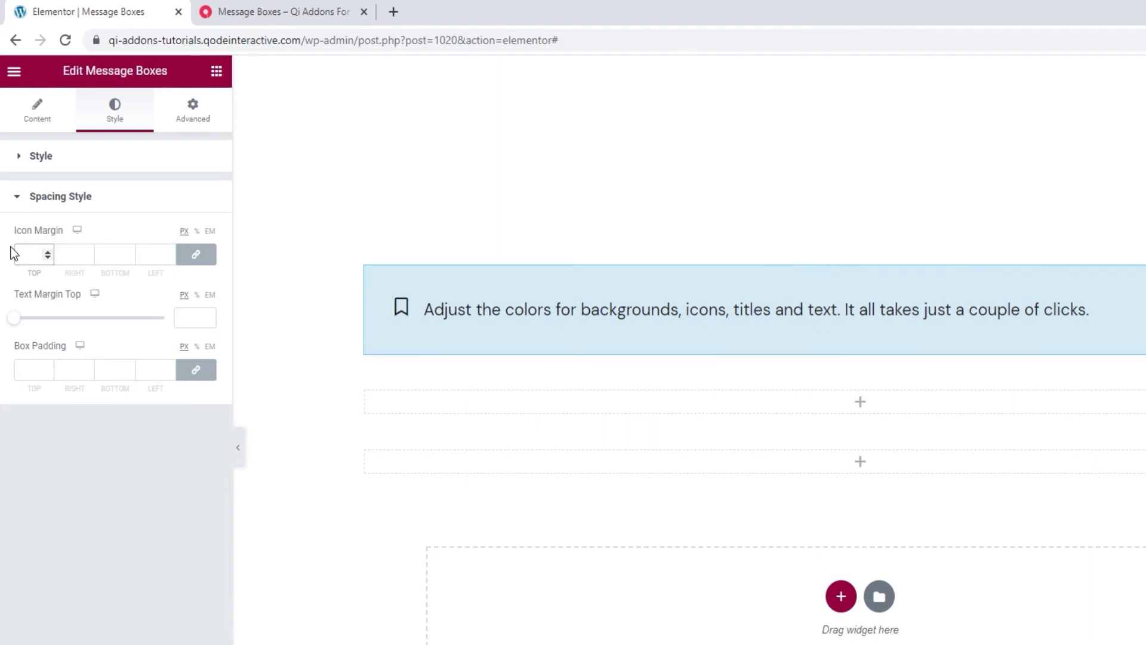
- Unlink the Icon Margin values and set the top margin to 4 px and the right margin to 18 px
click(189, 260)
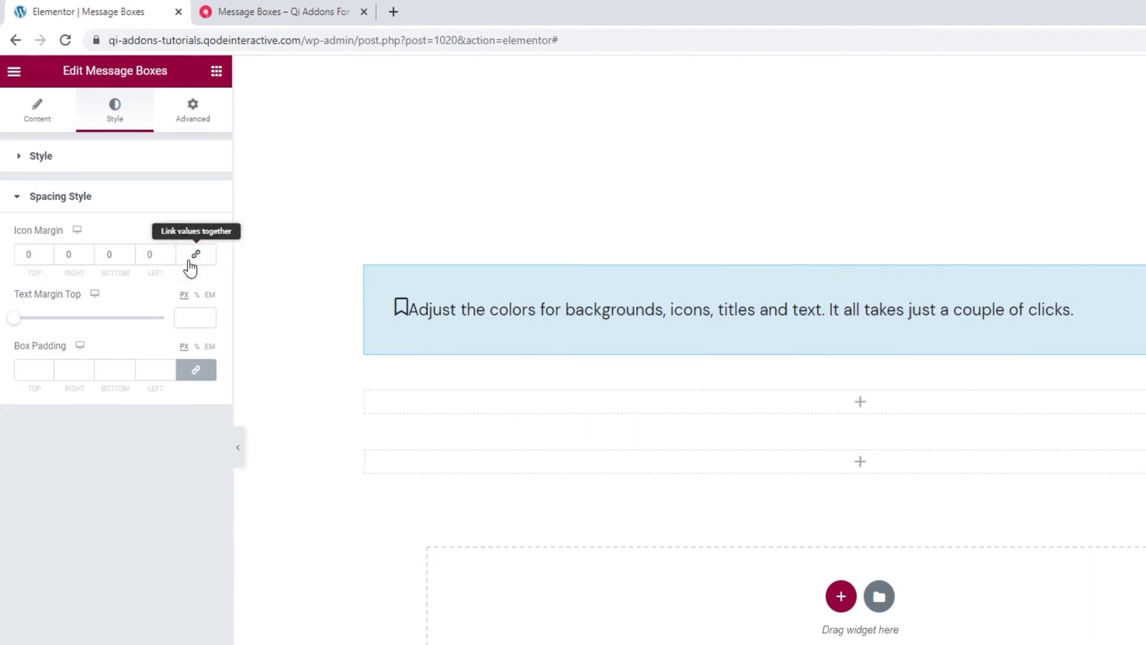
drag(38, 254, 22, 253)
text(4)
double_click(60, 254)
text(18)
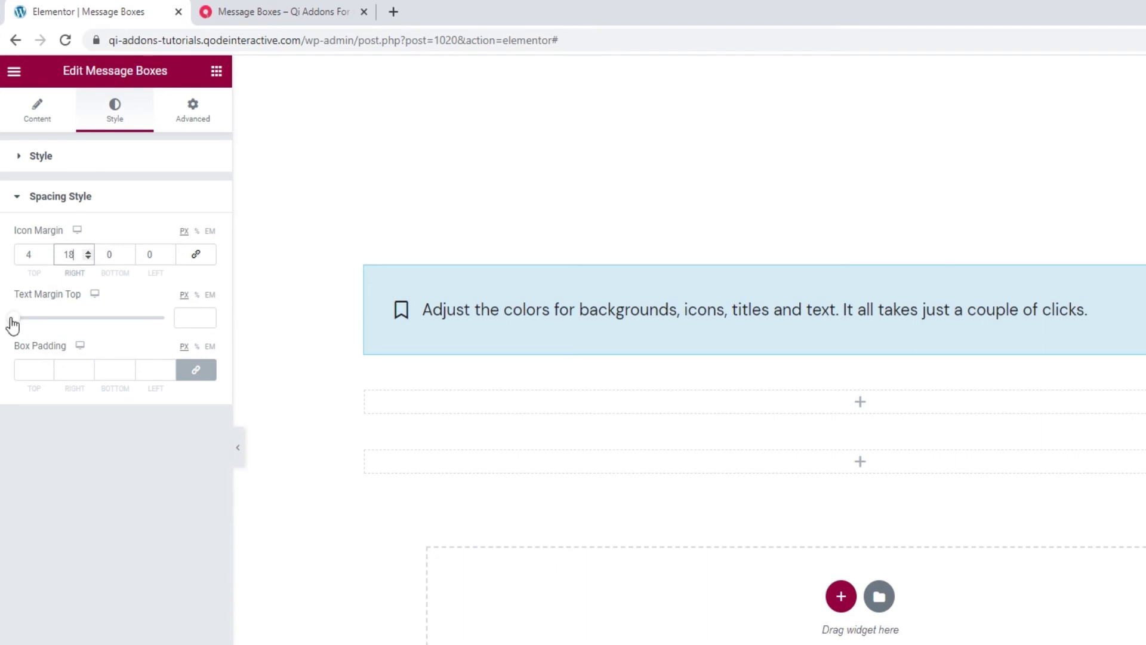
- Test the Text Margin Top and linked Box Padding settings, clearing both again
mouse_move(14, 320)
mouse_down()
mouse_move(72, 321)
mouse_move(12, 321)
mouse_up()
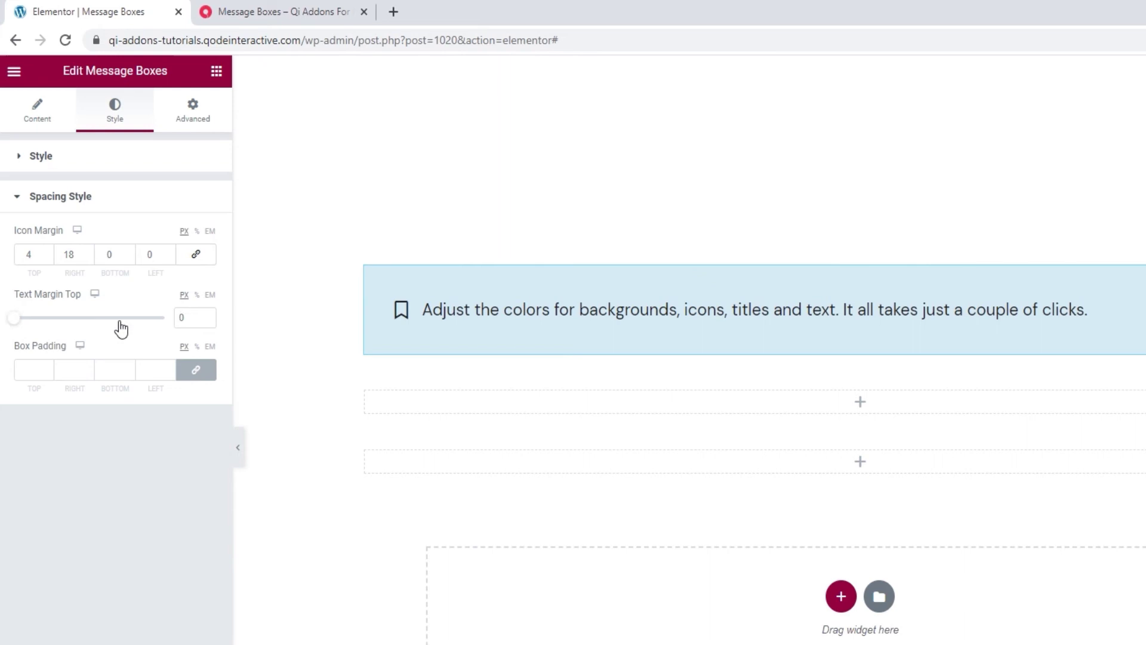
double_click(184, 317)
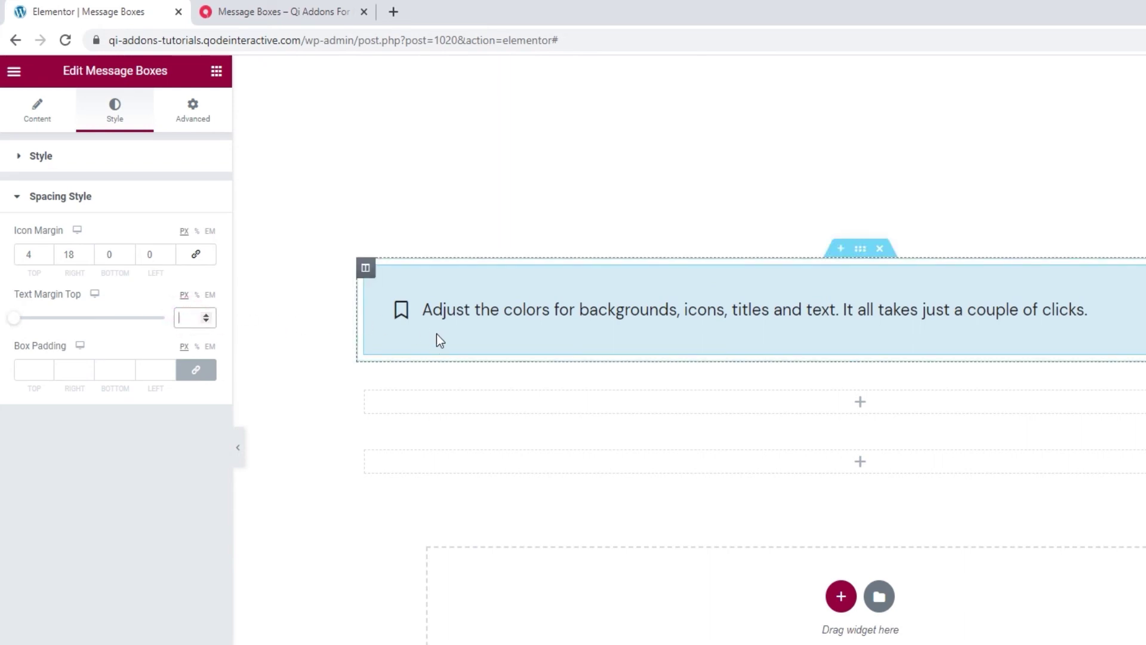
click(47, 367)
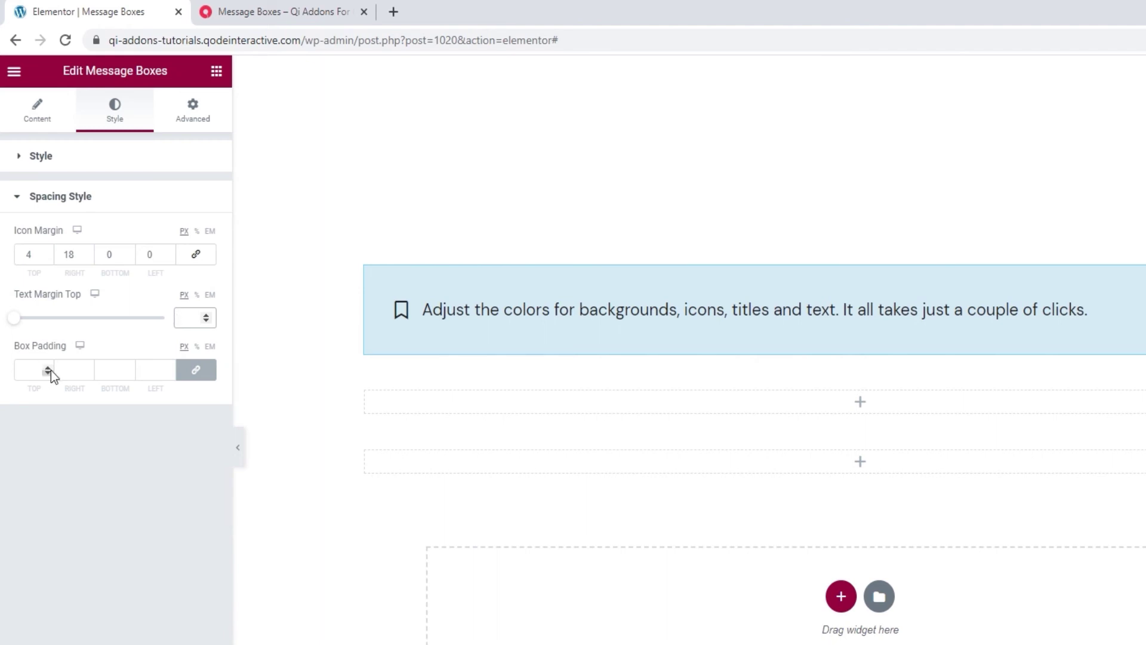
click(47, 367)
drag(48, 367, 47, 368)
click(35, 370)
double_click(34, 371)
key(BackSpace)
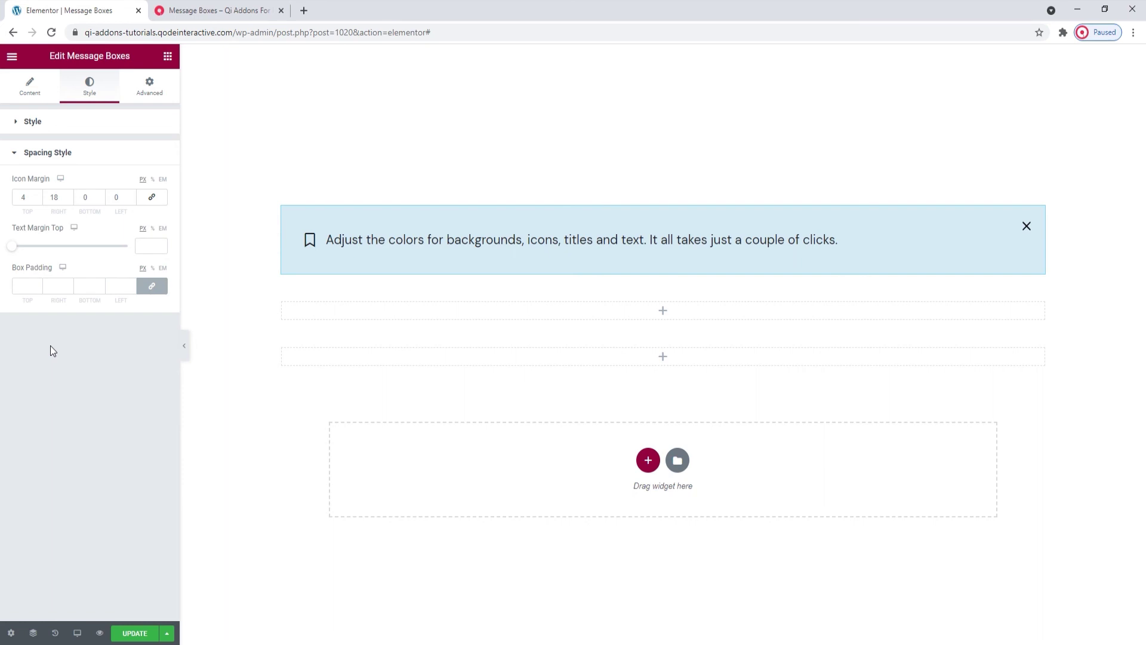
- Duplicate the finished message box widget
right_click(395, 232)
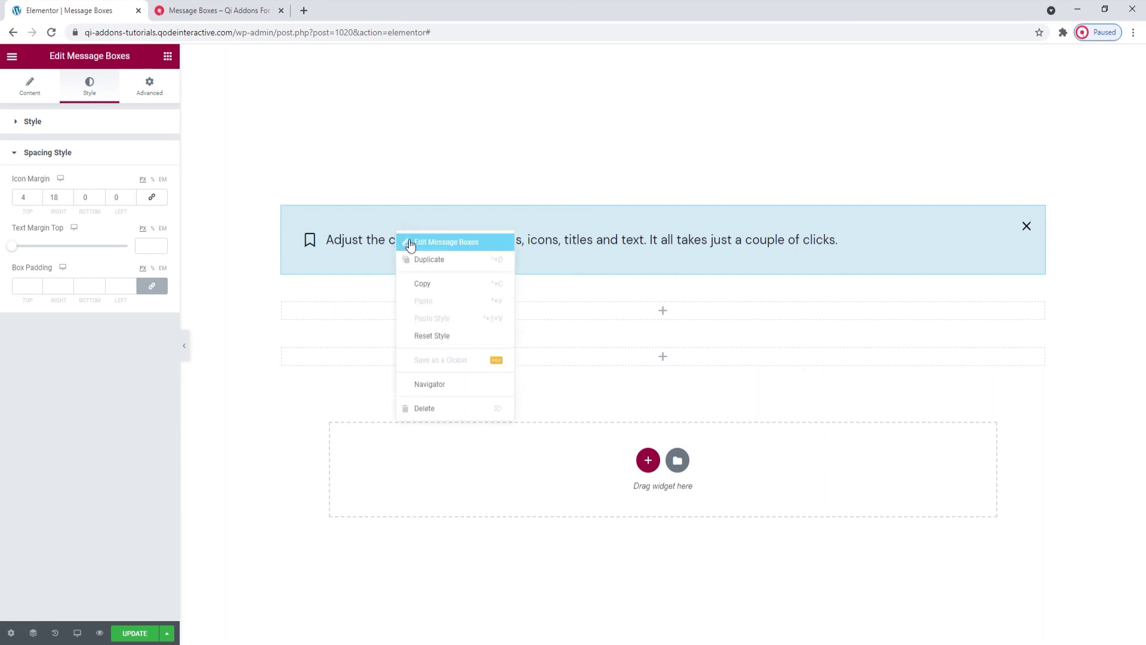
click(421, 258)
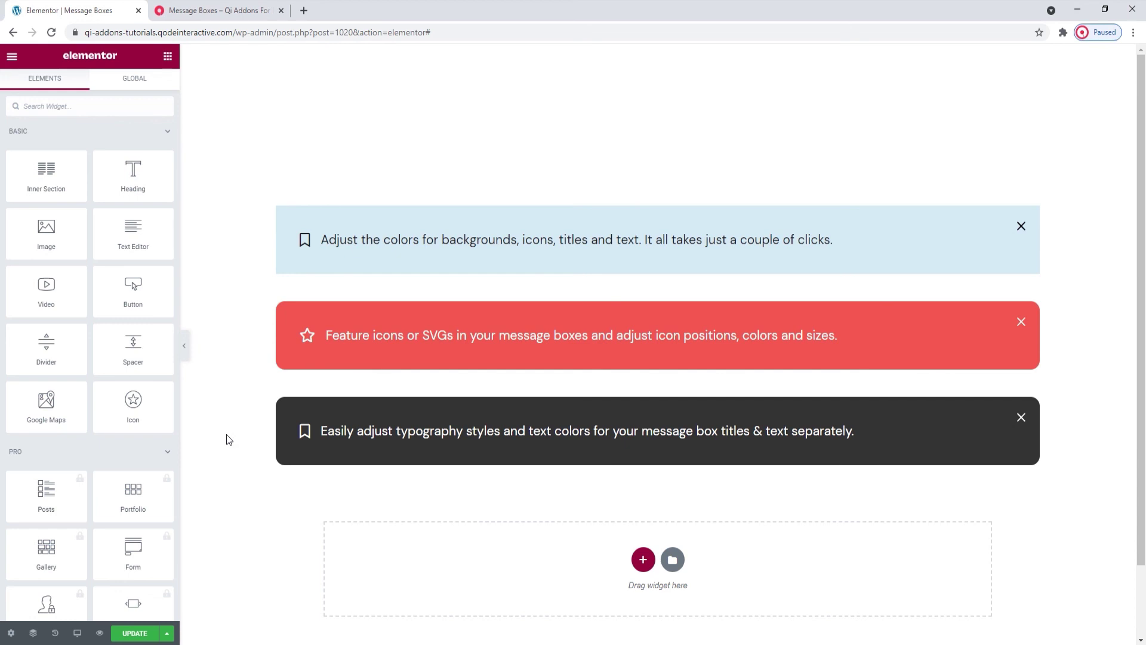
- Update the page, test the dark message box's close icon and reload the editor
click(153, 633)
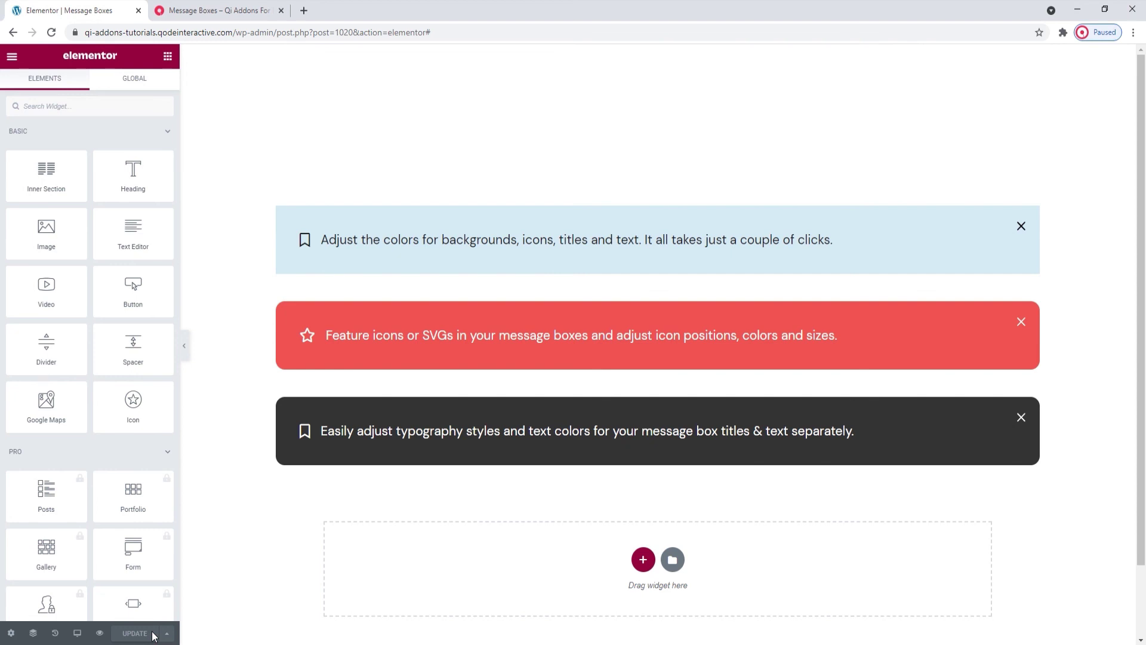
click(1021, 418)
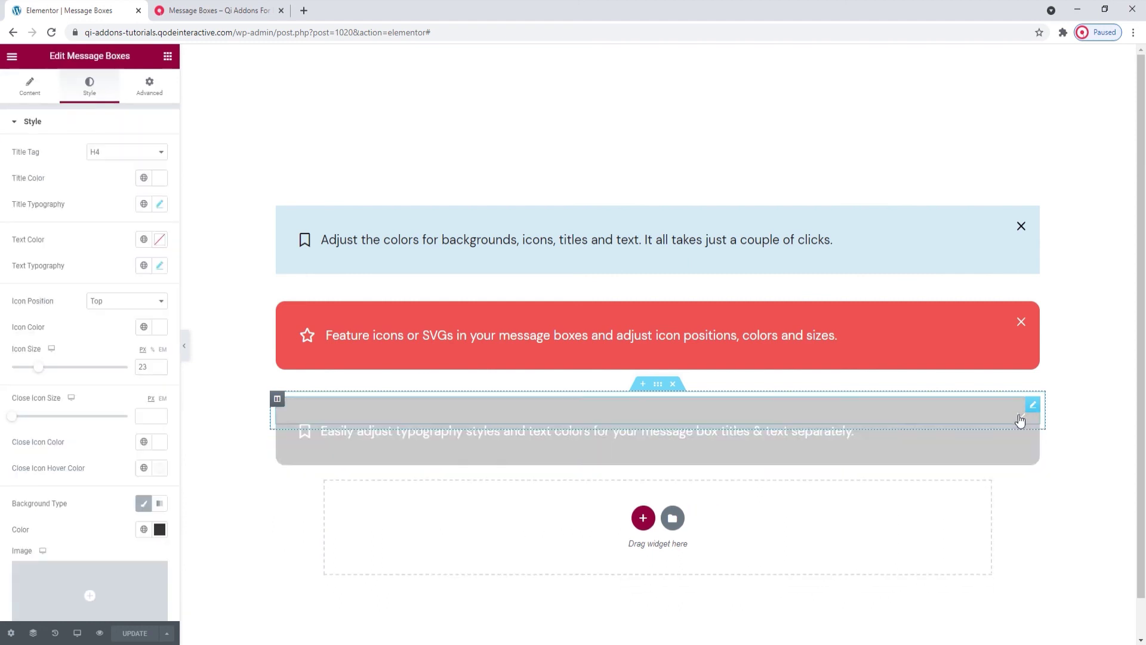
click(51, 32)
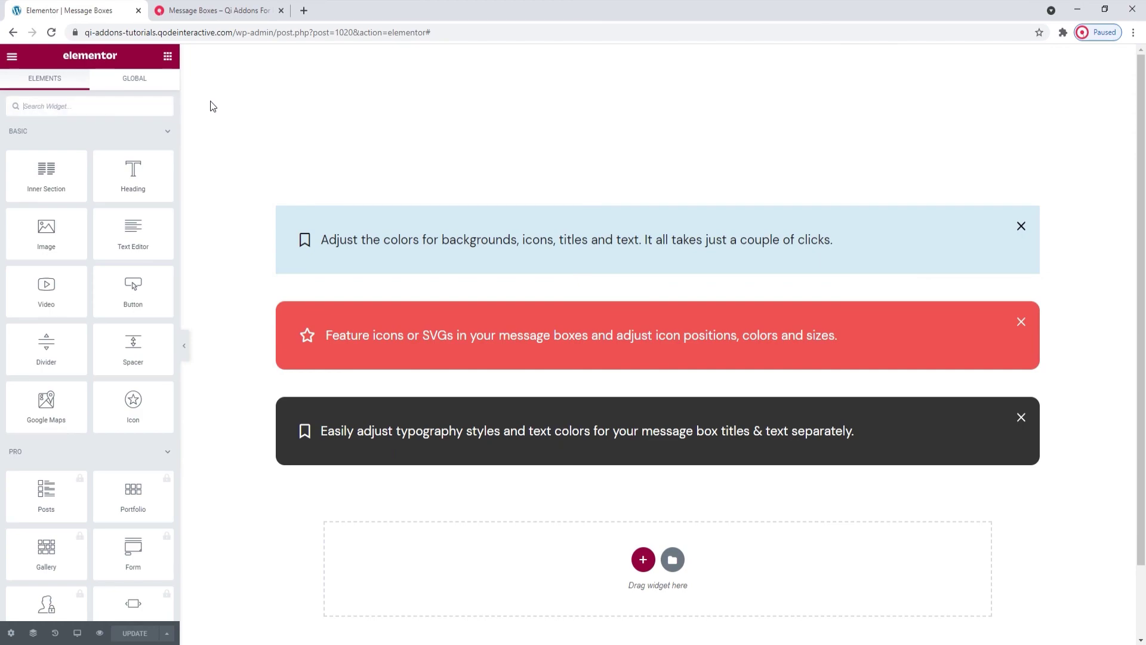
- Switch to the Qi Addons Message Boxes demo page and examine its examples from the introduction down to the typography options
click(198, 13)
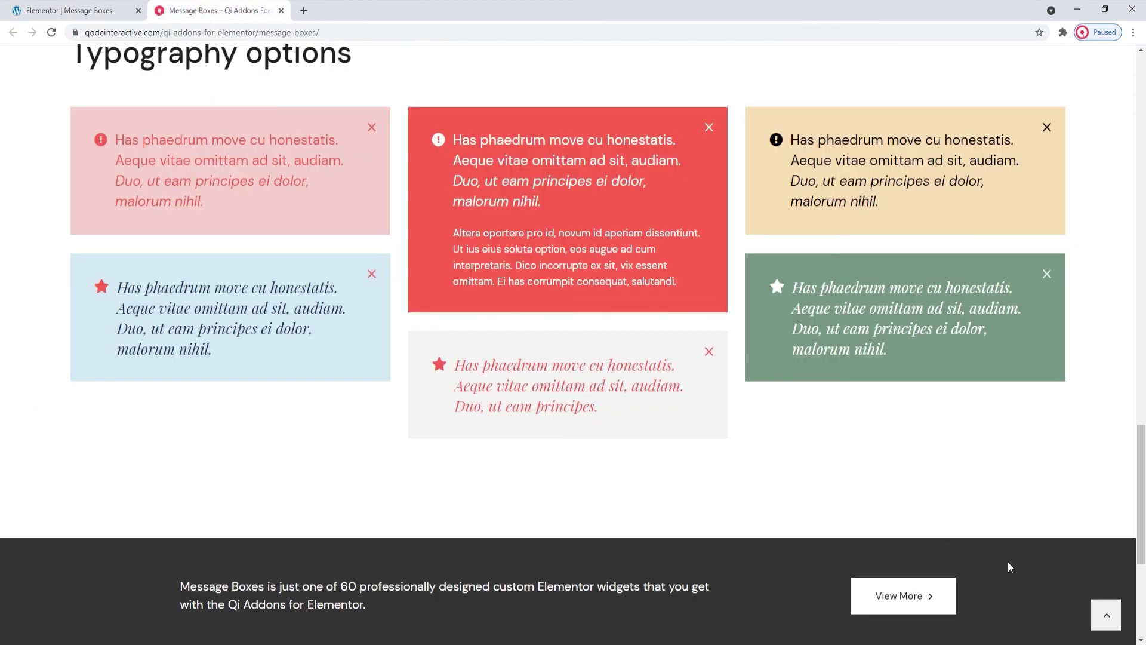
click(1106, 610)
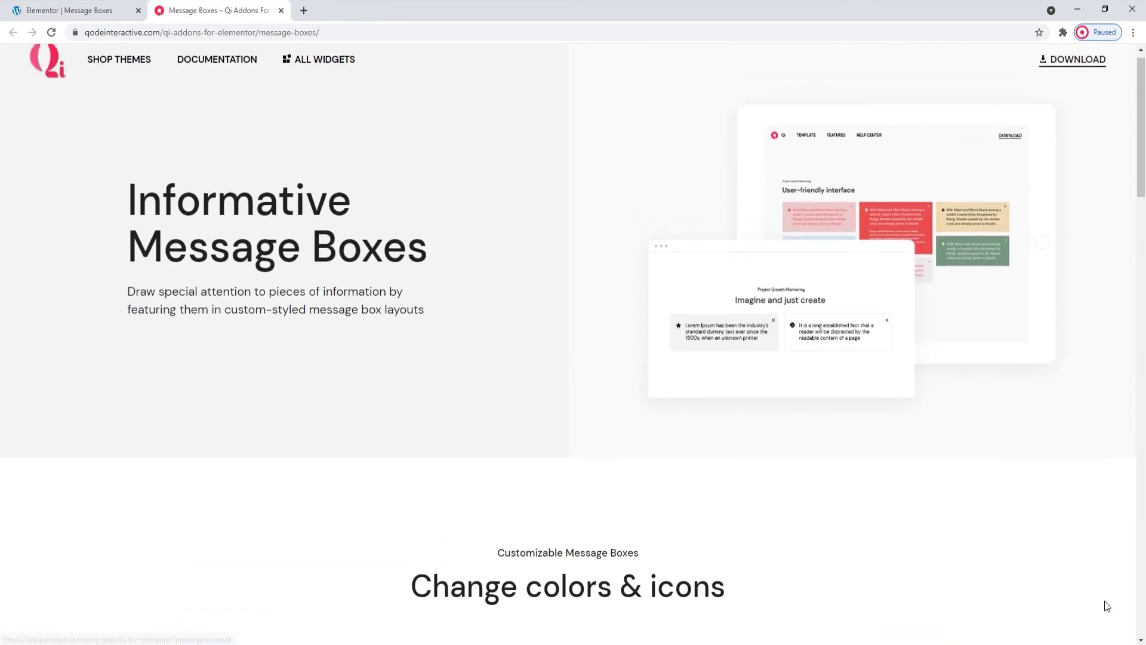
drag(1141, 178, 1144, 264)
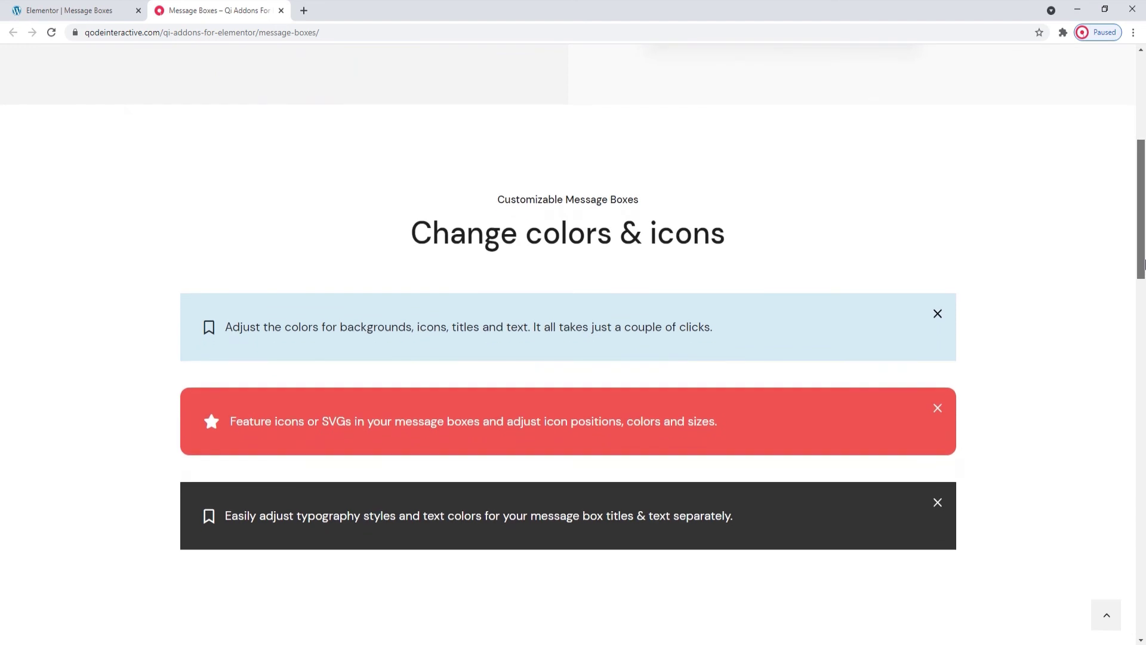
drag(1145, 263, 1144, 549)
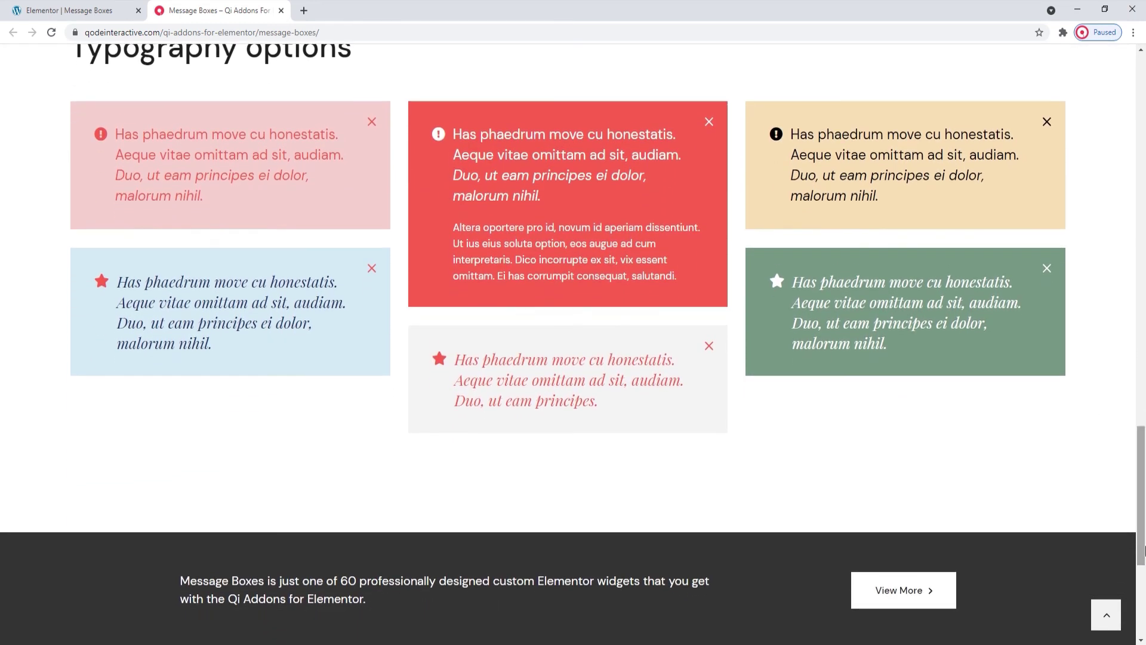